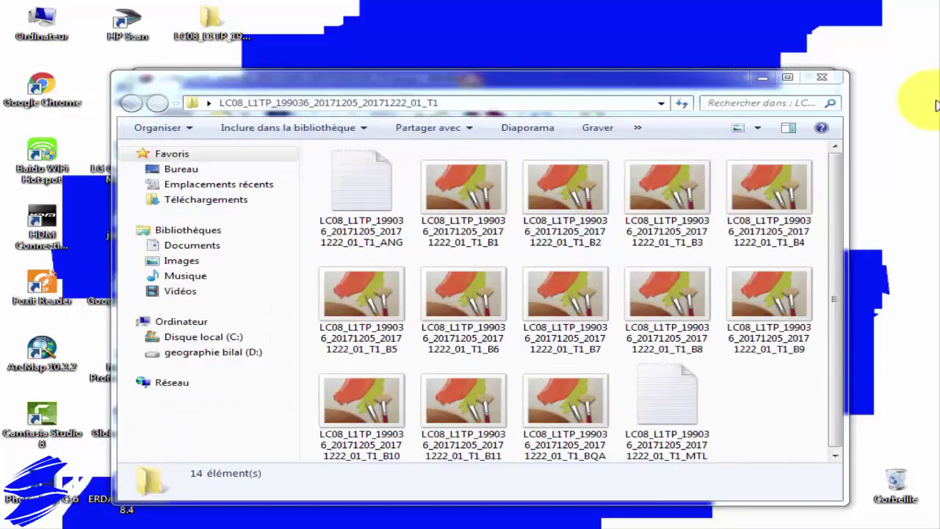
Step: Look over the files in the LC08_L1TP_199036_20171205_20171222_01_T1 folder and close the open windows
click(787, 77)
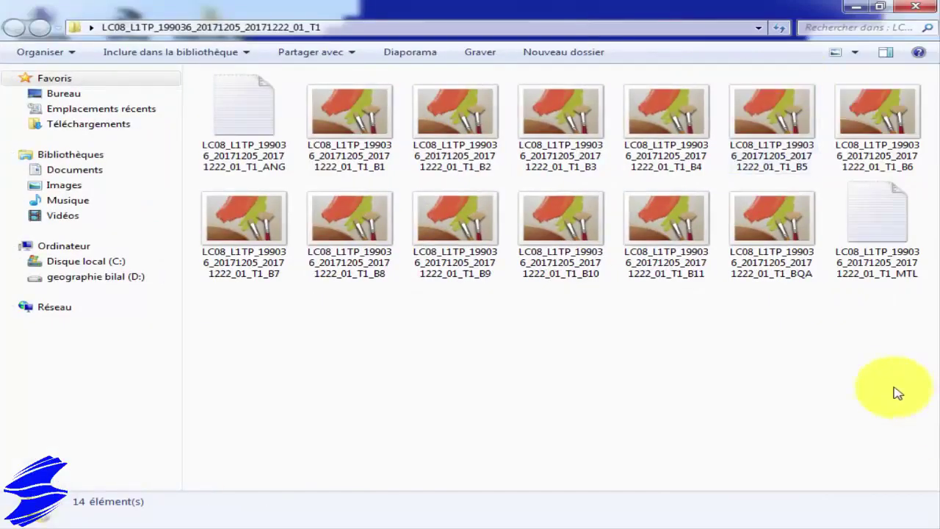
drag(896, 388, 542, 397)
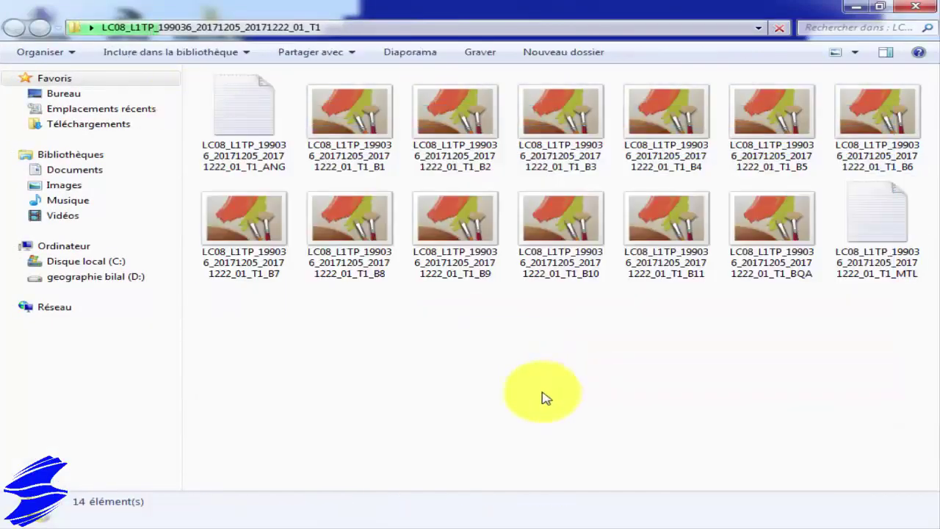
click(915, 8)
click(815, 79)
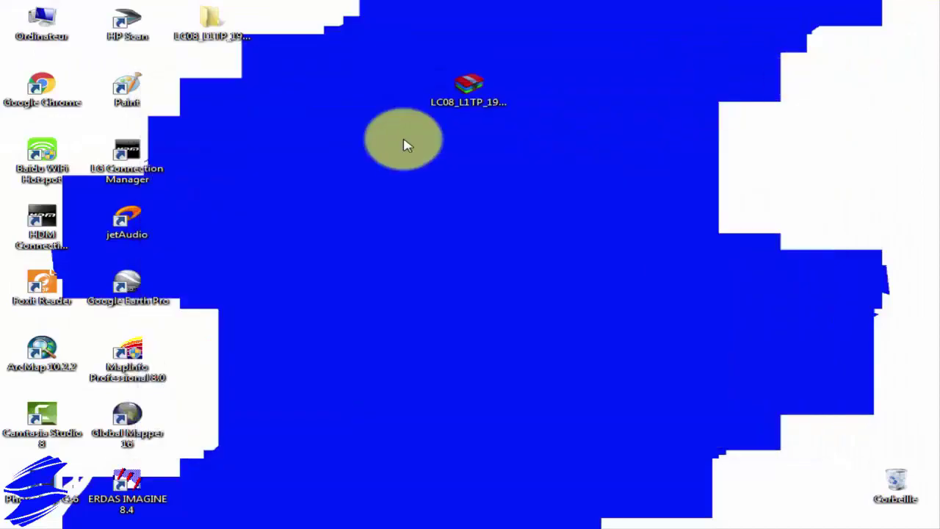
Step: Arrange the Landsat archive and its extracted folder one below the other in the middle of the desktop
drag(467, 105, 468, 172)
drag(203, 44, 460, 249)
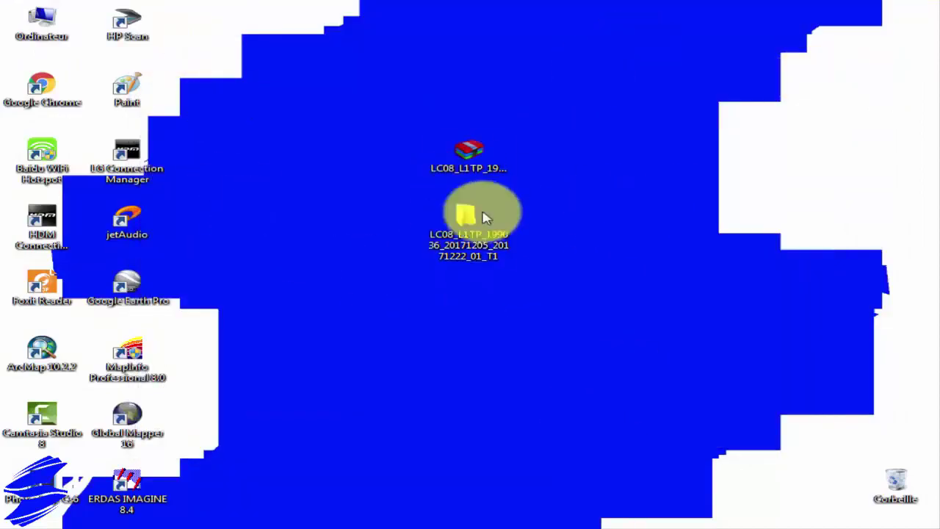
click(331, 235)
Step: Start ArcMap 10.2.2 and dismiss the Getting Started dialog to work in an untitled blank map
double_click(57, 351)
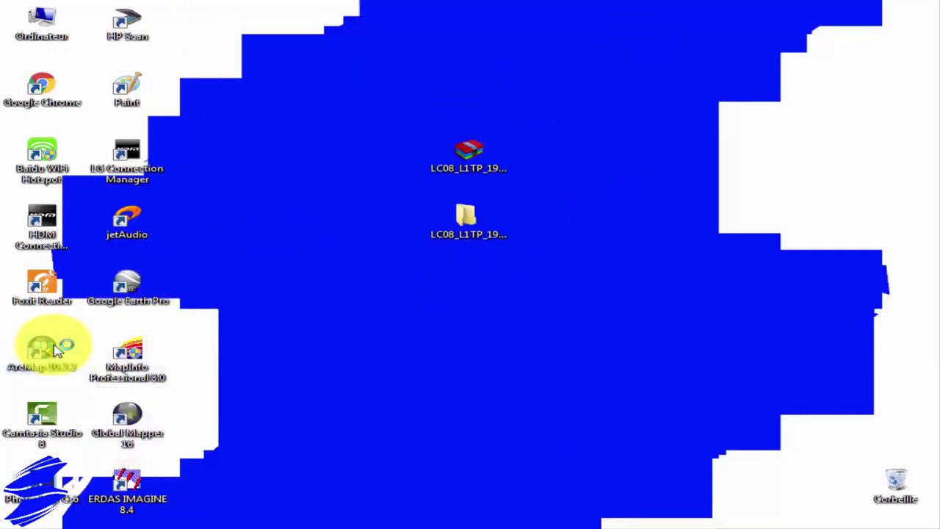
click(546, 315)
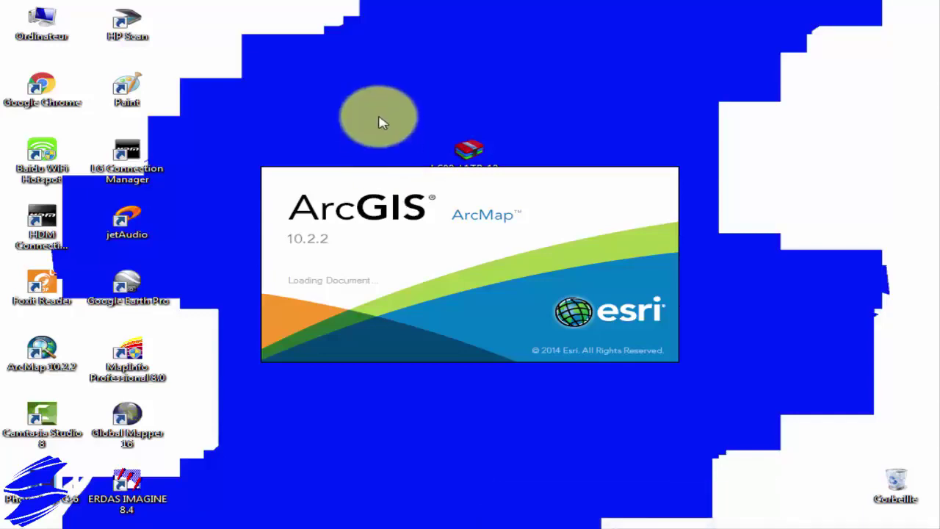
drag(382, 120, 402, 137)
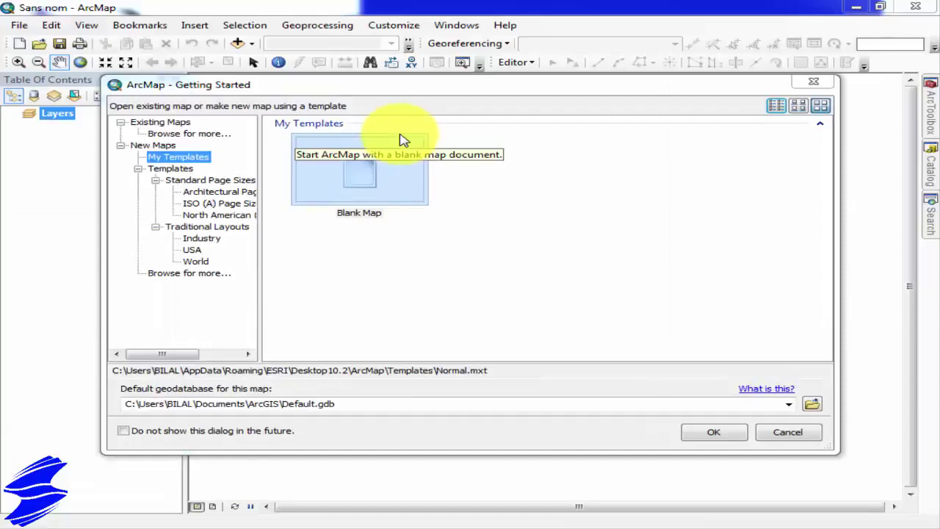
click(813, 82)
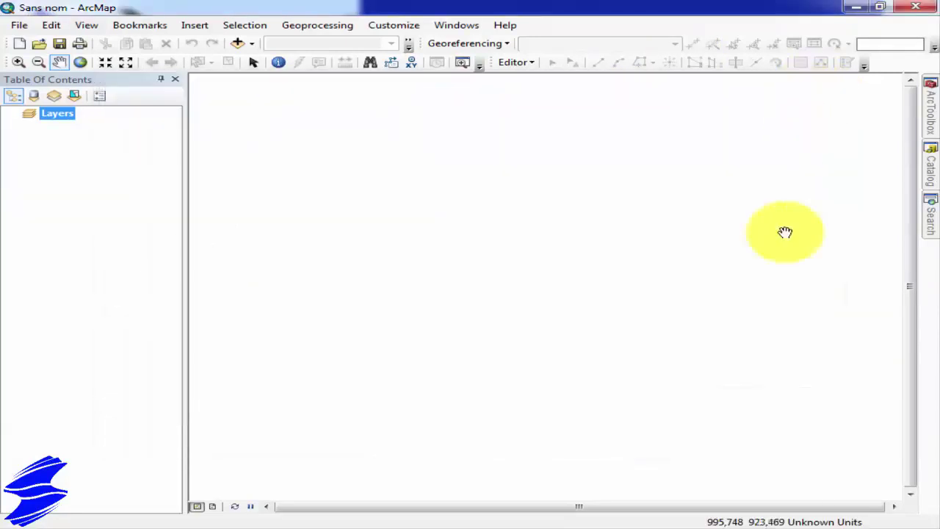
Step: Connect the desktop folder LC08_L1TP_199036_20171205_20171222_01_T1 as a data source for adding data to the map
click(234, 44)
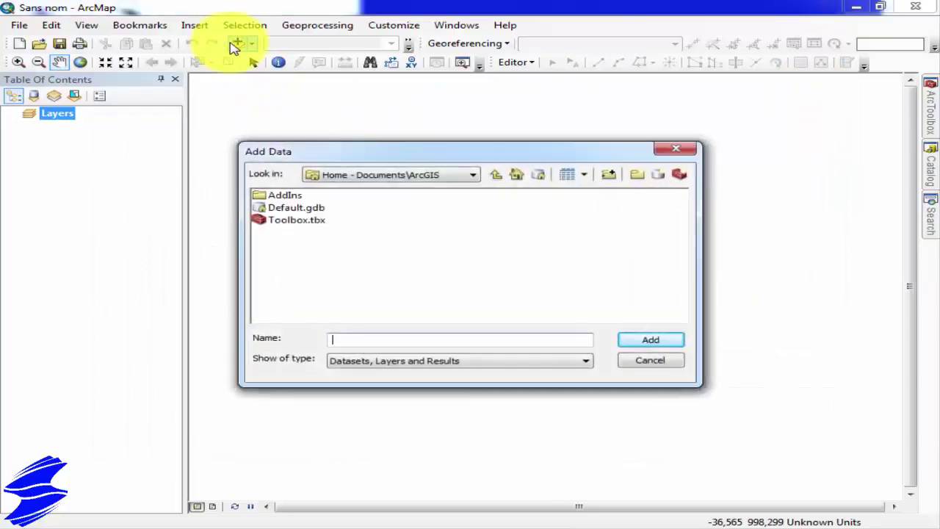
click(609, 177)
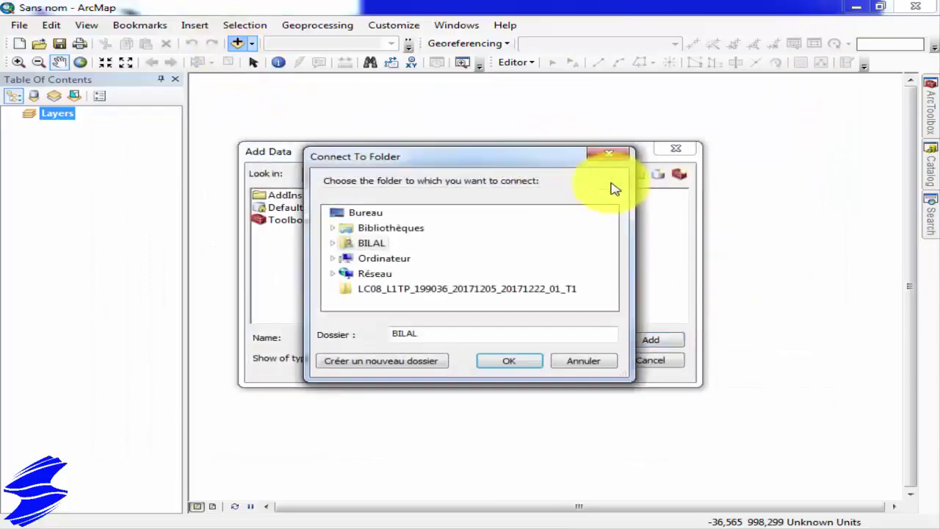
click(374, 211)
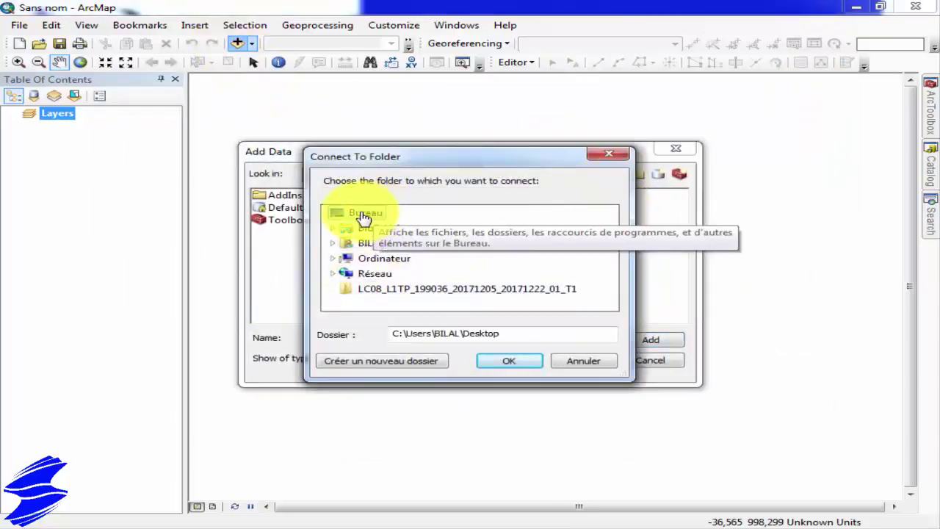
click(411, 289)
click(511, 360)
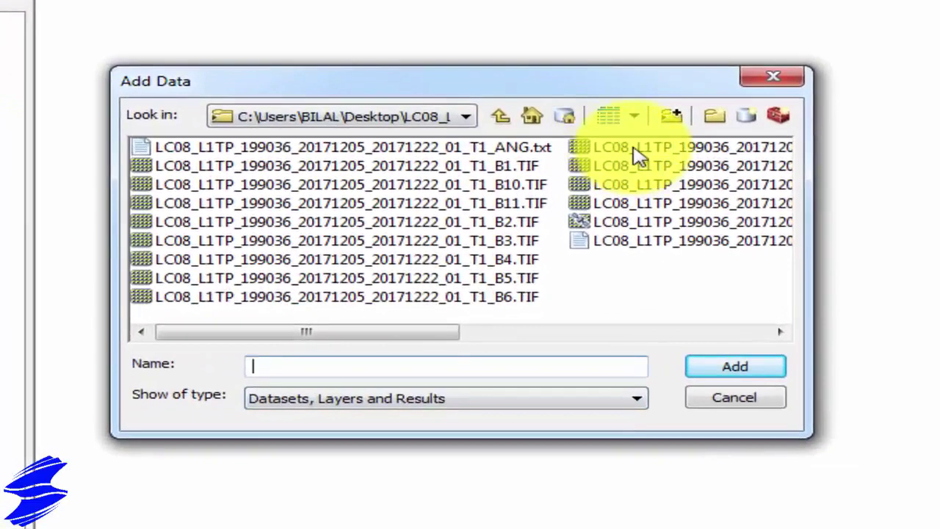
Step: Look through the band rasters and MTL metadata files offered in the connected scene folder
click(585, 196)
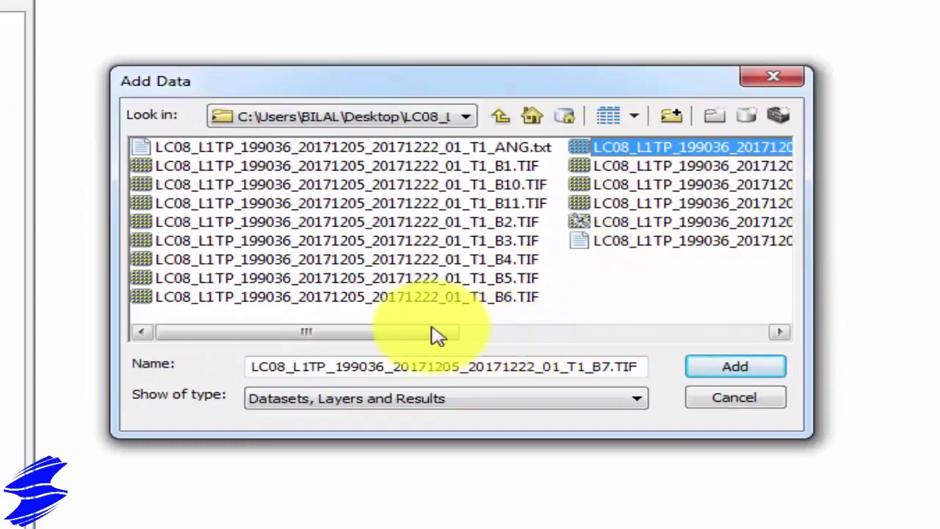
drag(436, 334, 700, 350)
click(457, 224)
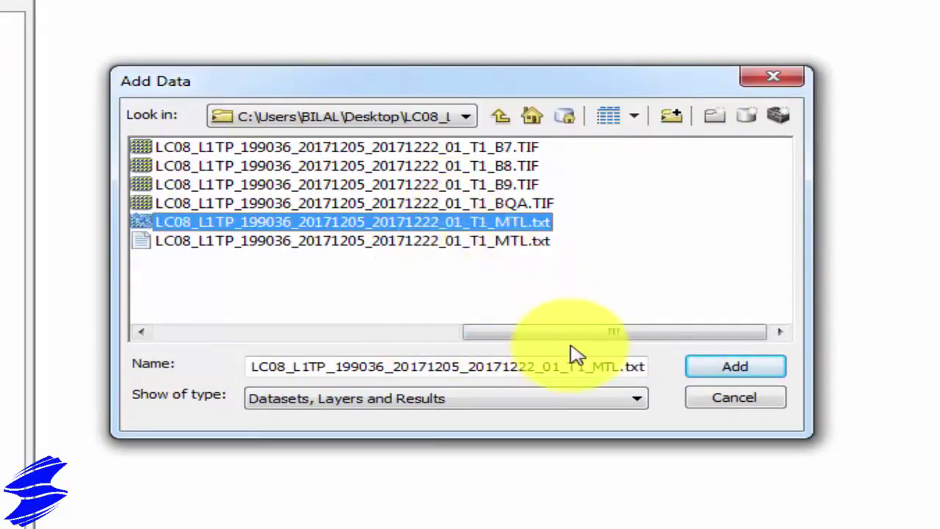
drag(576, 354, 252, 272)
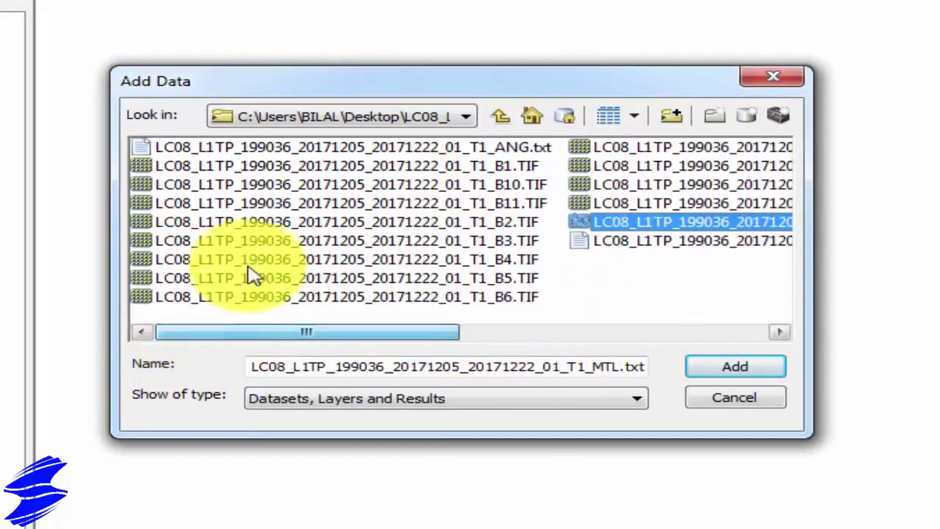
Step: Add all band rasters listed from B1.TIF to B9.TIF, including B10 and B11, building Nearest Neighbor pyramids and reusing that choice for future rasters
click(224, 169)
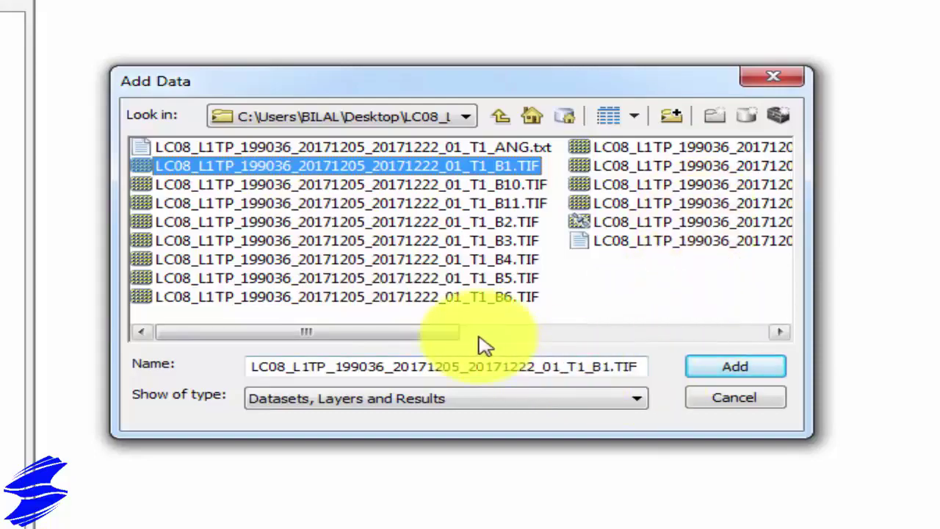
drag(478, 338, 615, 335)
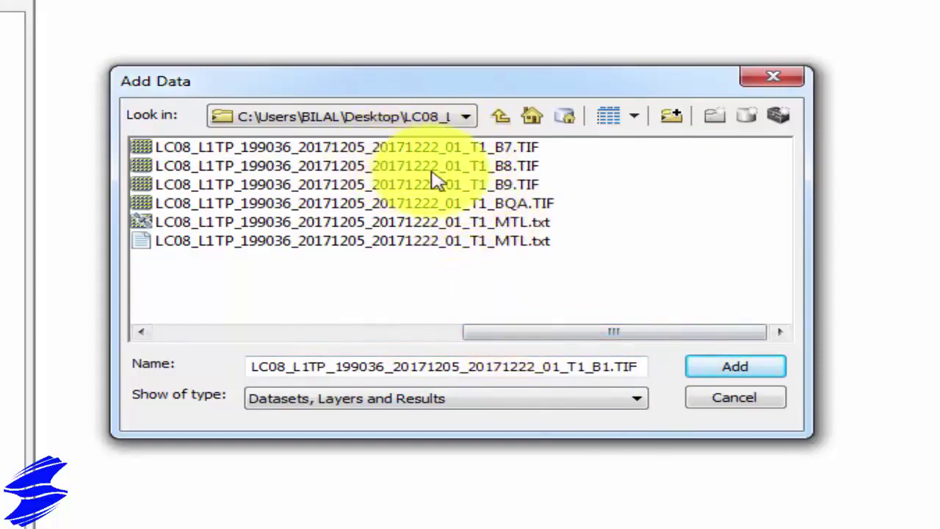
key(shift)
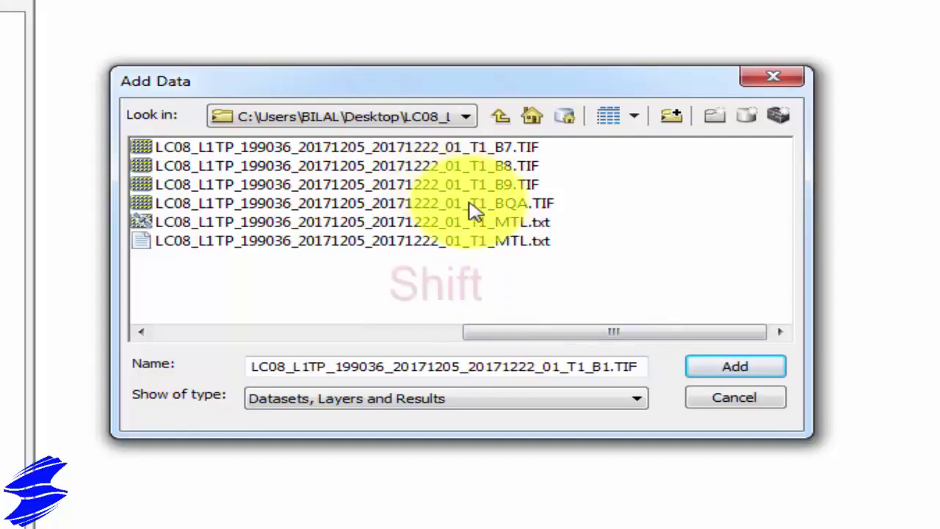
shift+click(509, 186)
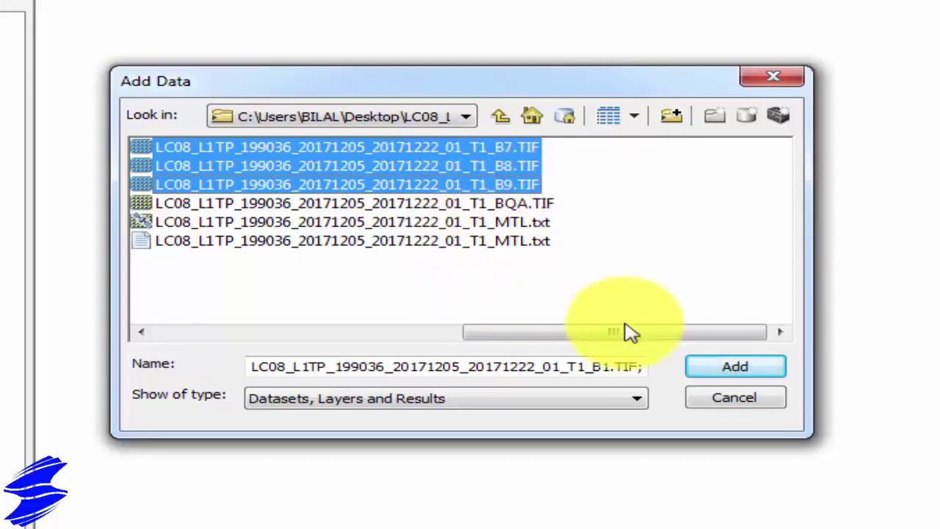
click(733, 367)
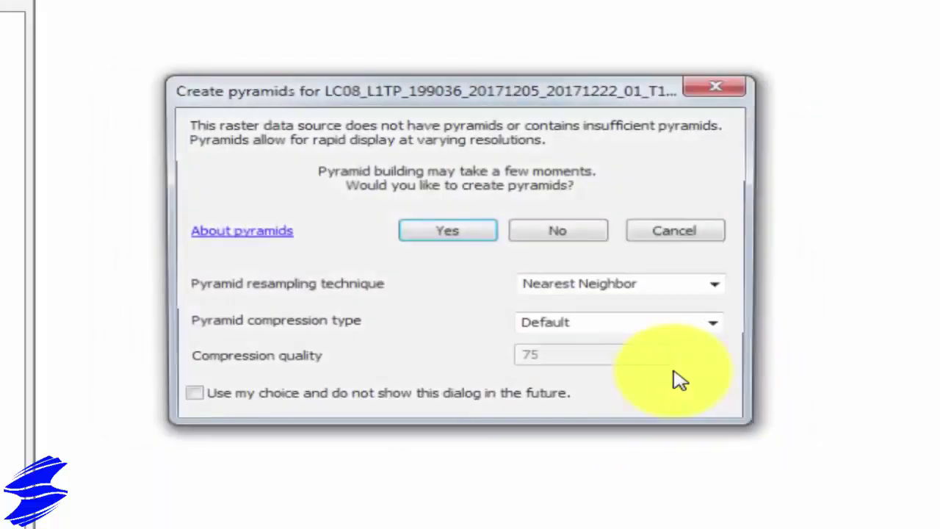
click(189, 398)
click(473, 235)
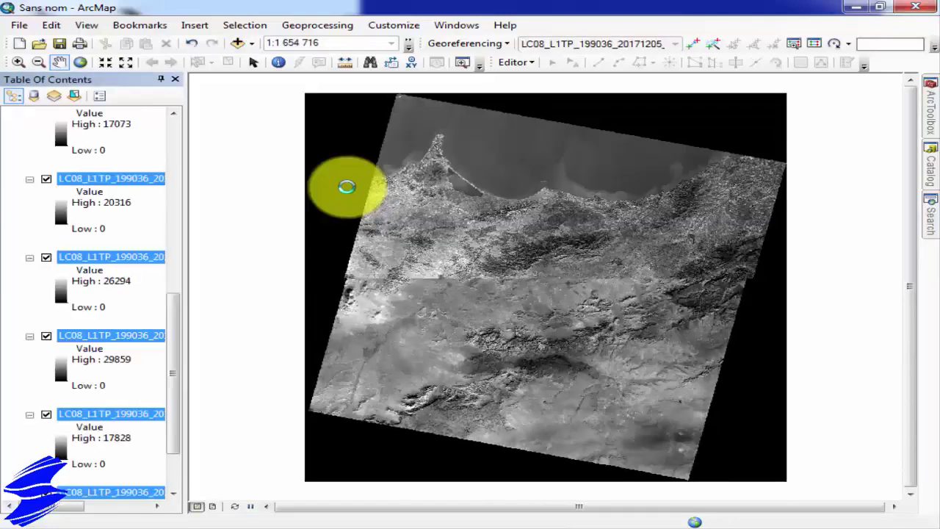
Step: Widen the table of contents so the full names of the band layers are readable
mouse_move(345, 184)
mouse_down()
mouse_move(393, 358)
mouse_move(363, 258)
mouse_up()
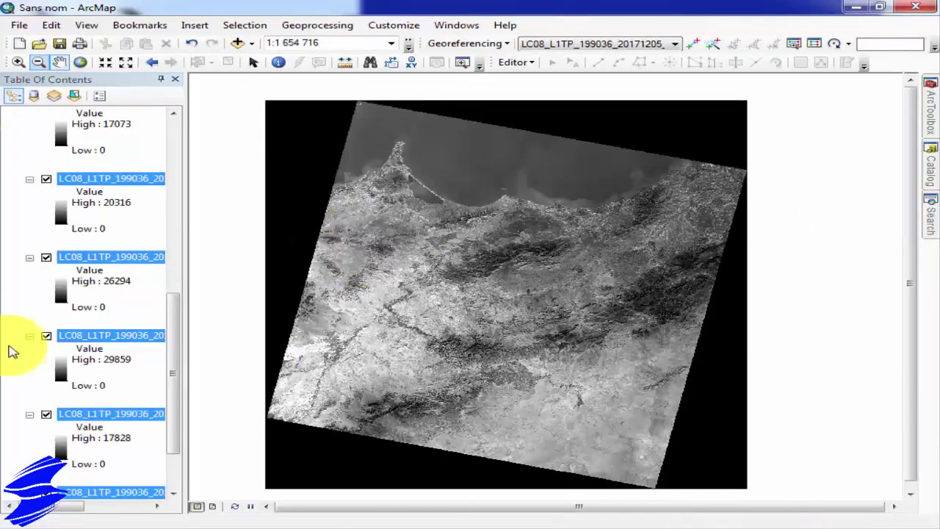
drag(175, 304, 641, 256)
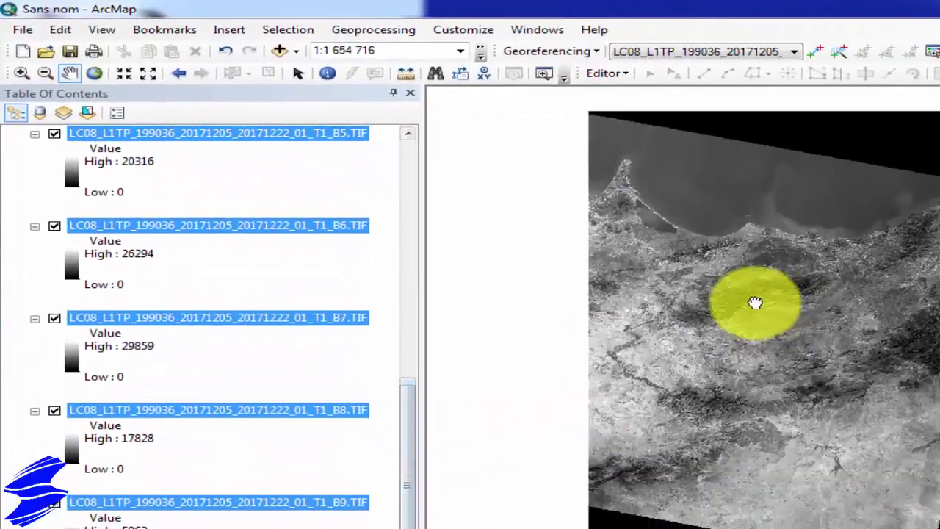
drag(755, 302, 790, 291)
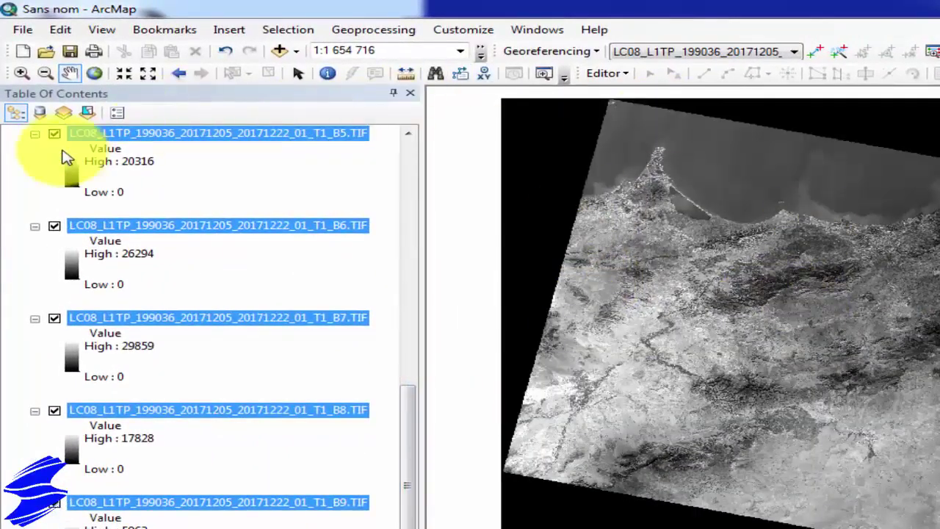
Step: Collapse the legends of all band layers at once, keeping every layer switched on
click(54, 135)
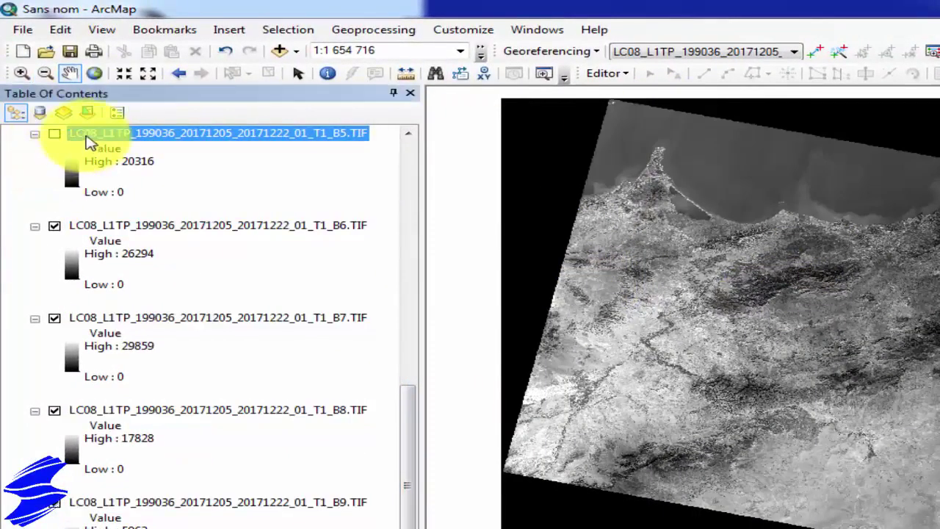
click(54, 135)
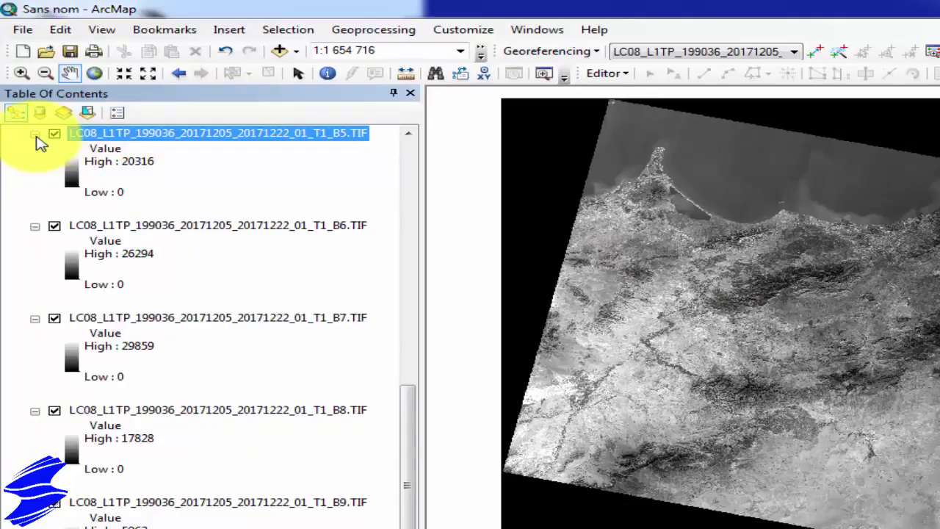
ctrl+click(34, 135)
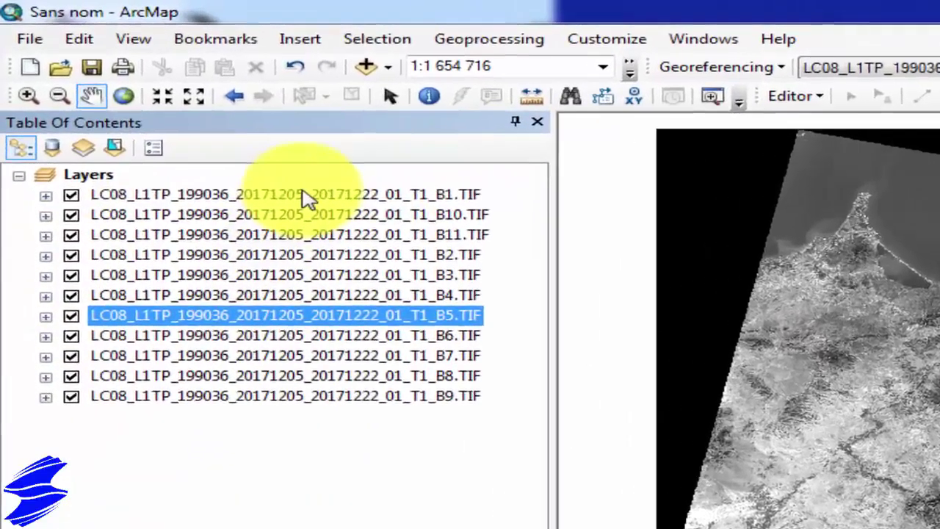
Step: Examine the band numbers at the end of the layer names to check the order of the layers
click(220, 154)
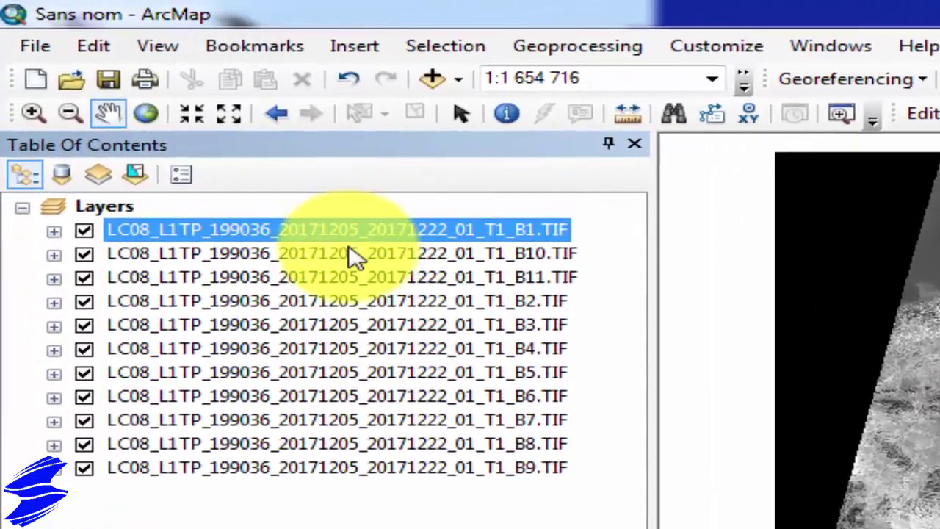
click(354, 253)
click(489, 230)
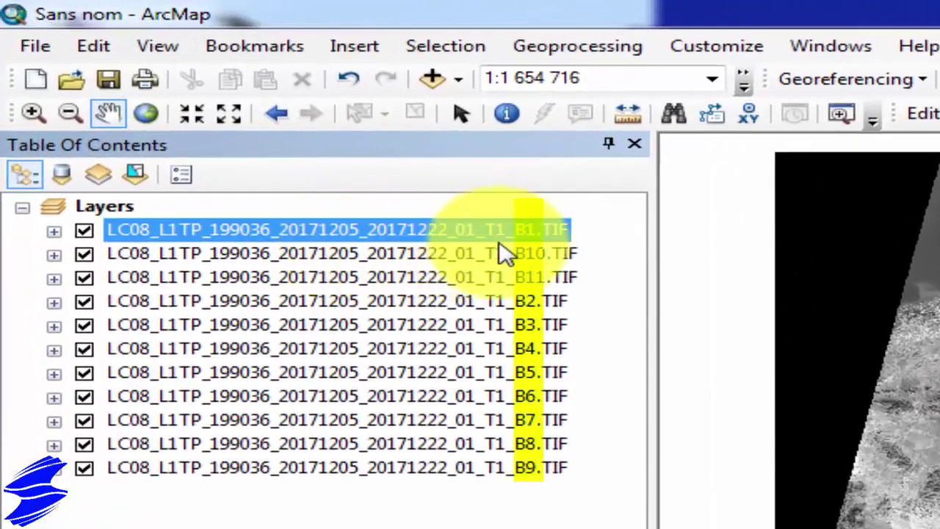
click(535, 257)
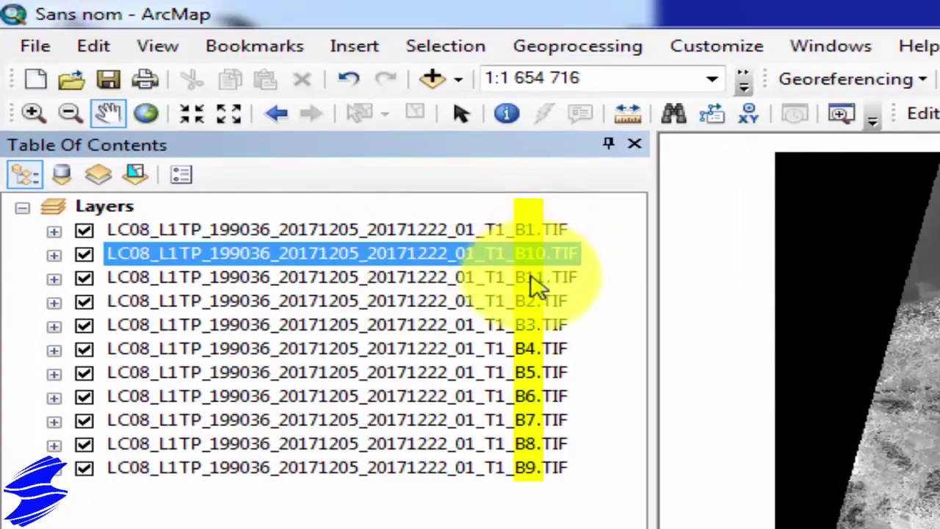
click(534, 278)
click(538, 303)
click(536, 324)
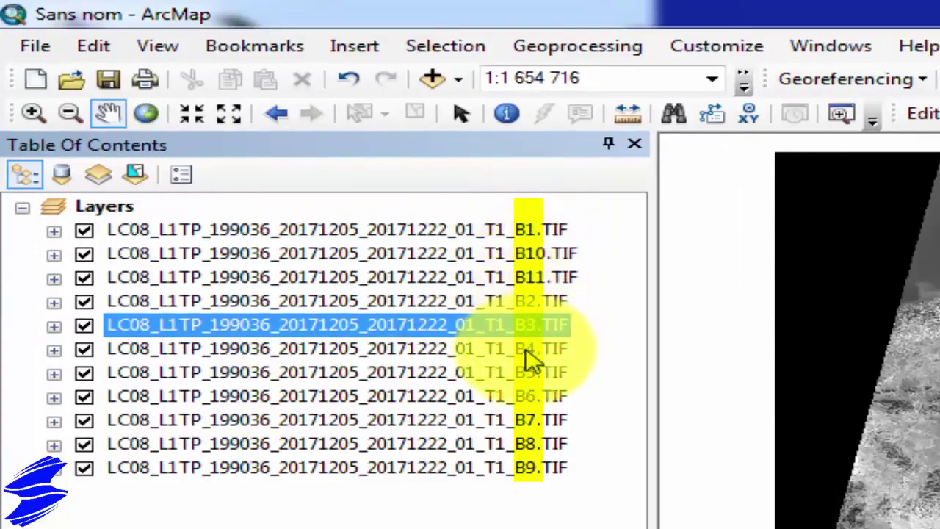
click(525, 349)
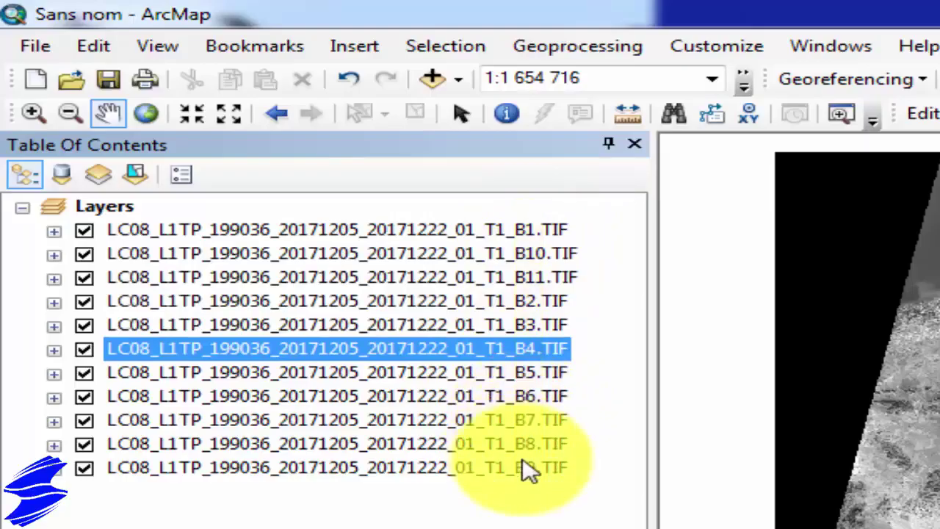
click(524, 232)
Step: Move the B10 and B11 layers together below the B9 layer
click(522, 254)
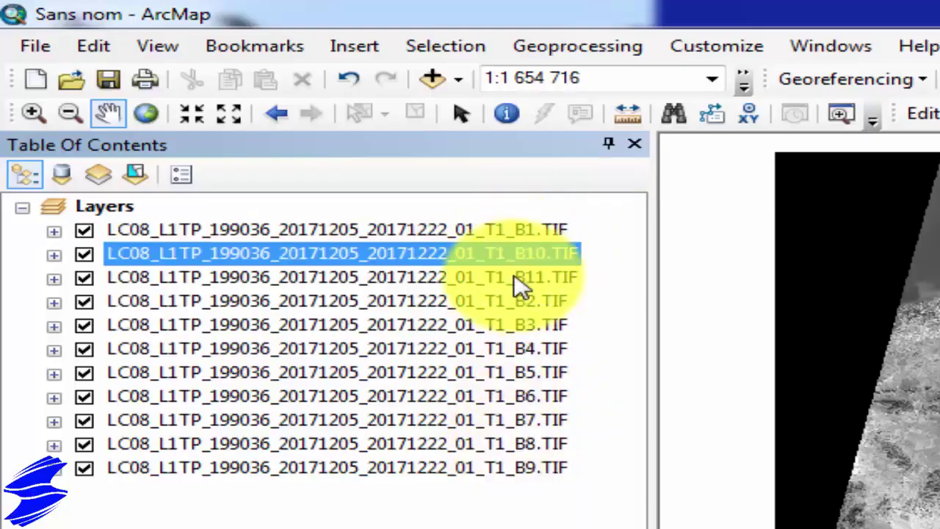
shift+click(516, 279)
drag(516, 279, 514, 490)
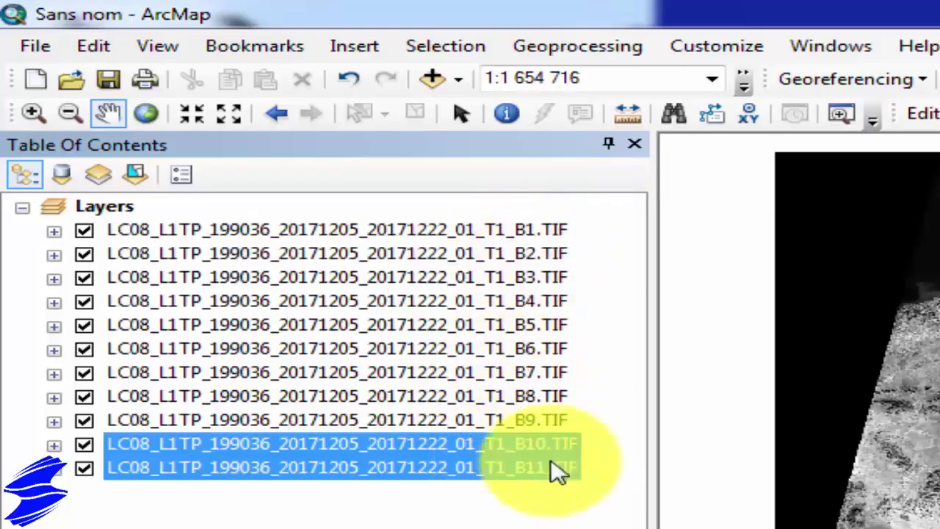
Step: Go through the layer names one by one to check the band order from B1 to B11
click(580, 301)
click(554, 234)
click(552, 254)
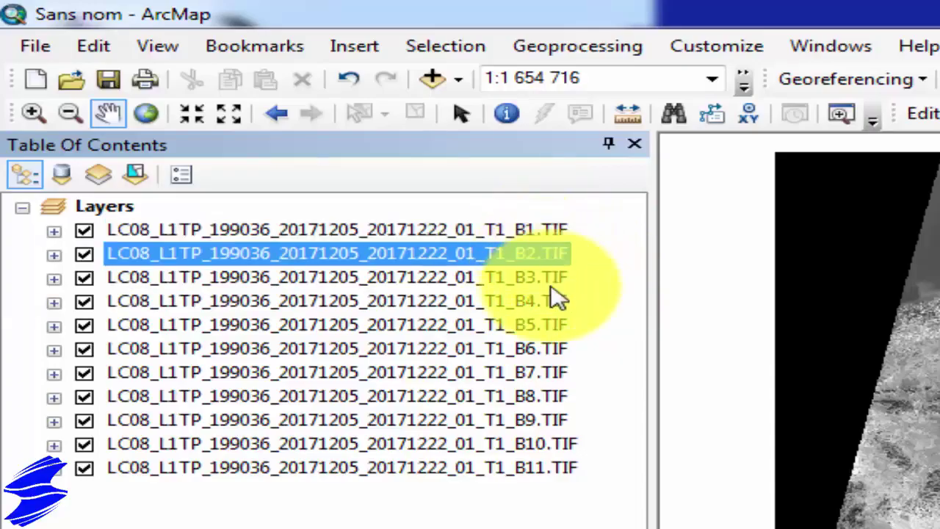
click(552, 281)
click(544, 303)
click(537, 350)
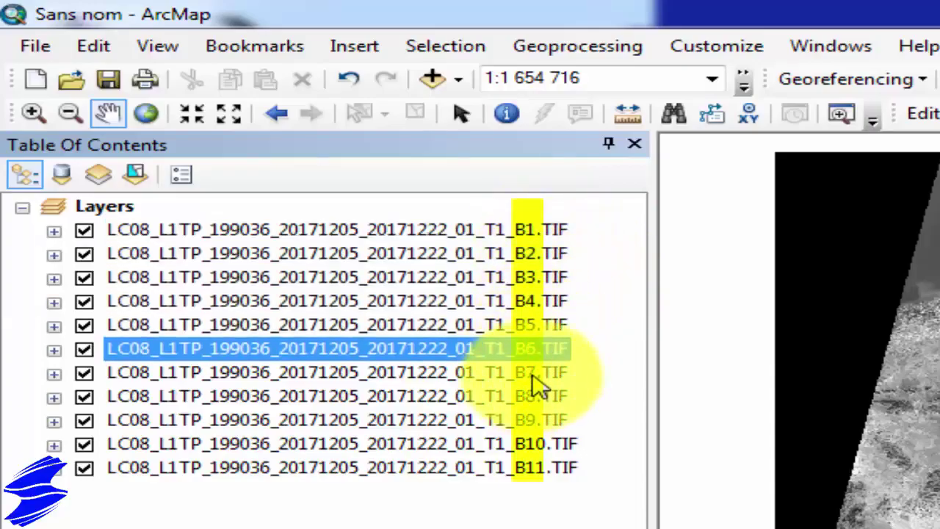
click(532, 375)
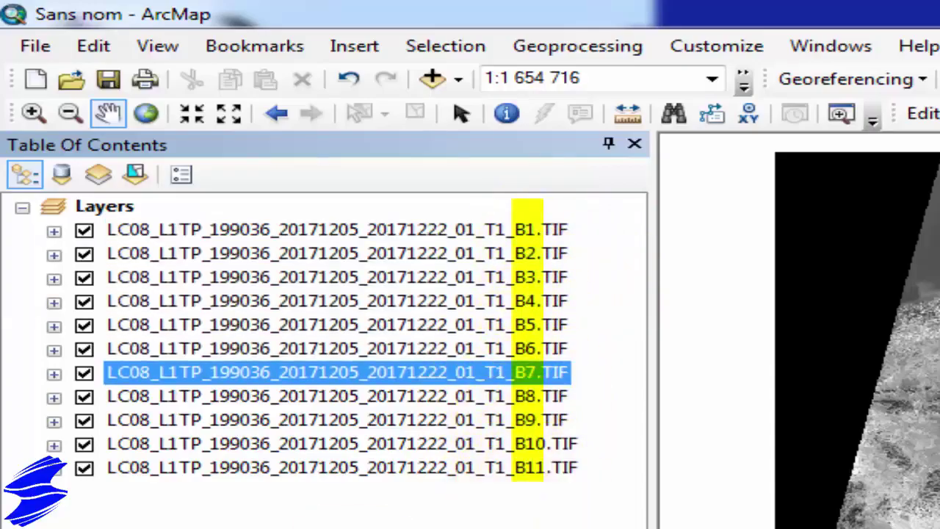
click(587, 499)
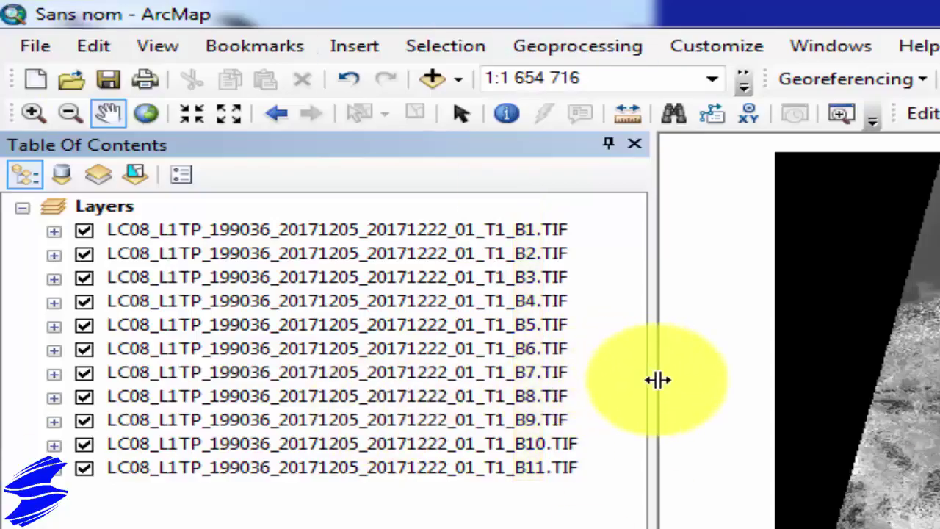
Step: Narrow the table of contents and open the Image Analysis window
drag(651, 381, 422, 374)
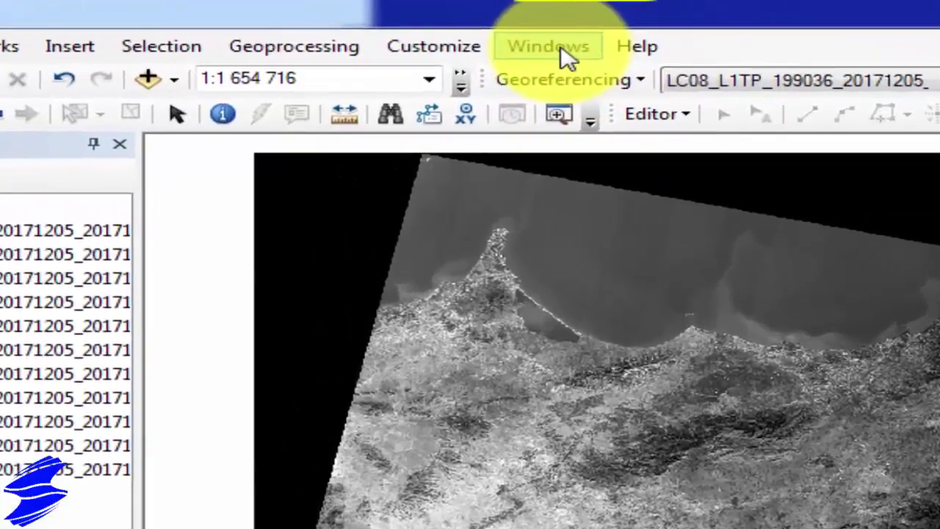
click(467, 30)
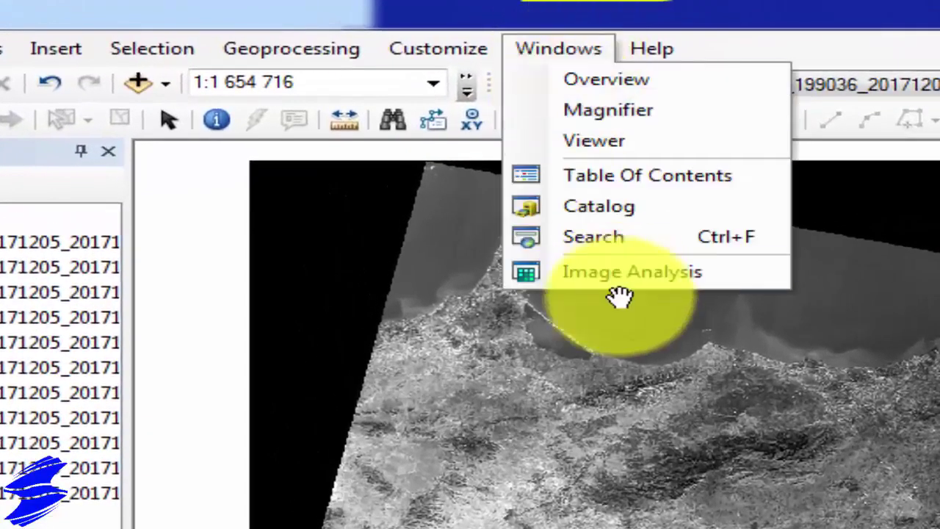
click(639, 277)
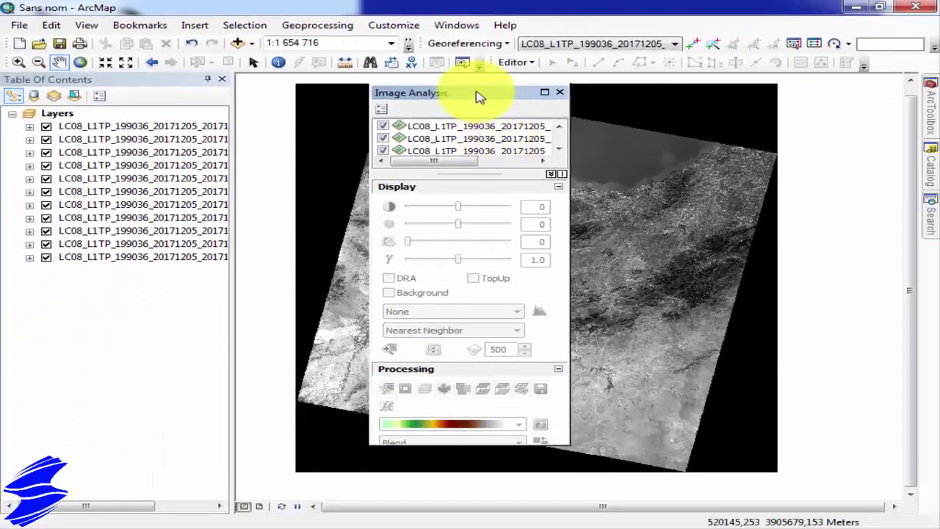
Step: Float the Image Analysis window beside the scene and enlarge its layer list until the full band names are readable
drag(477, 96, 780, 92)
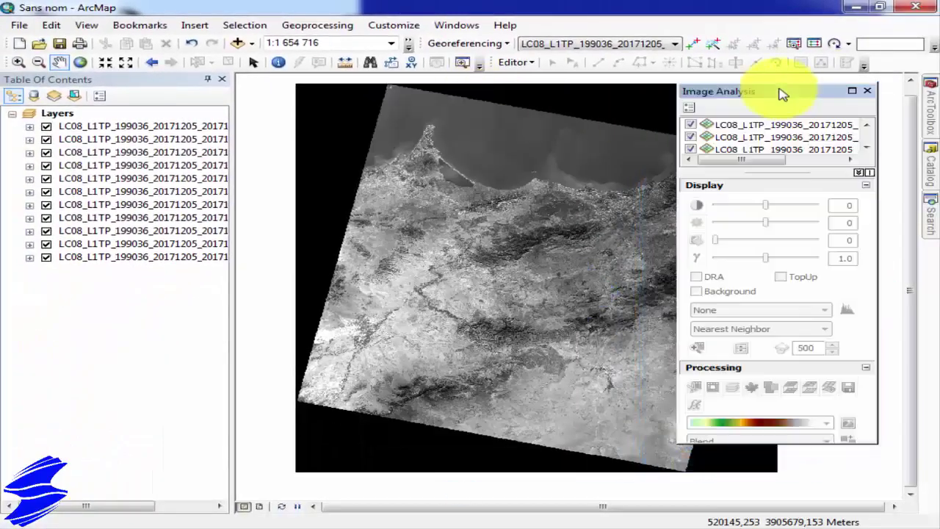
double_click(778, 91)
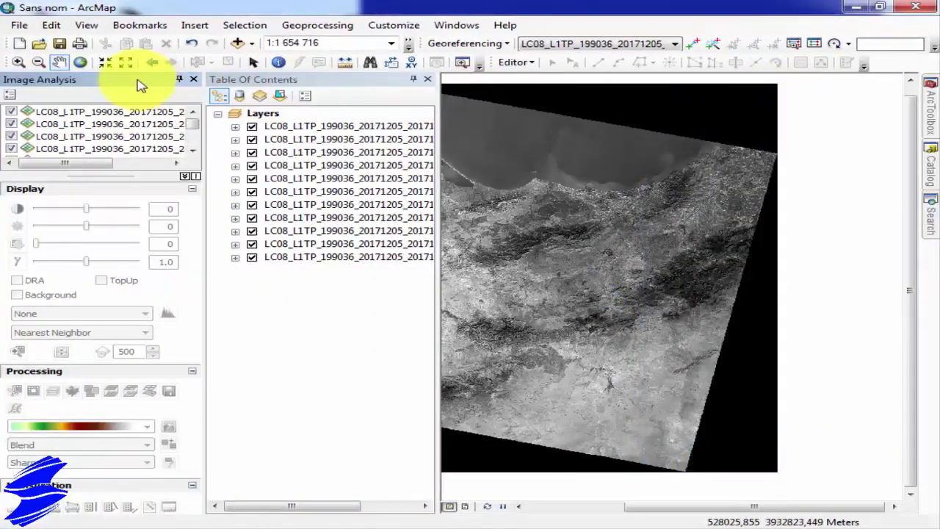
drag(125, 77, 851, 102)
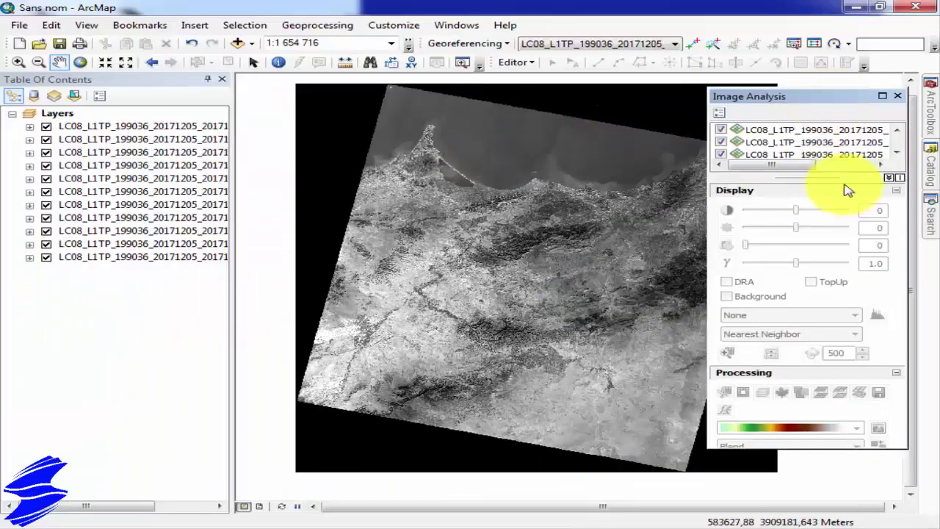
drag(822, 184, 833, 272)
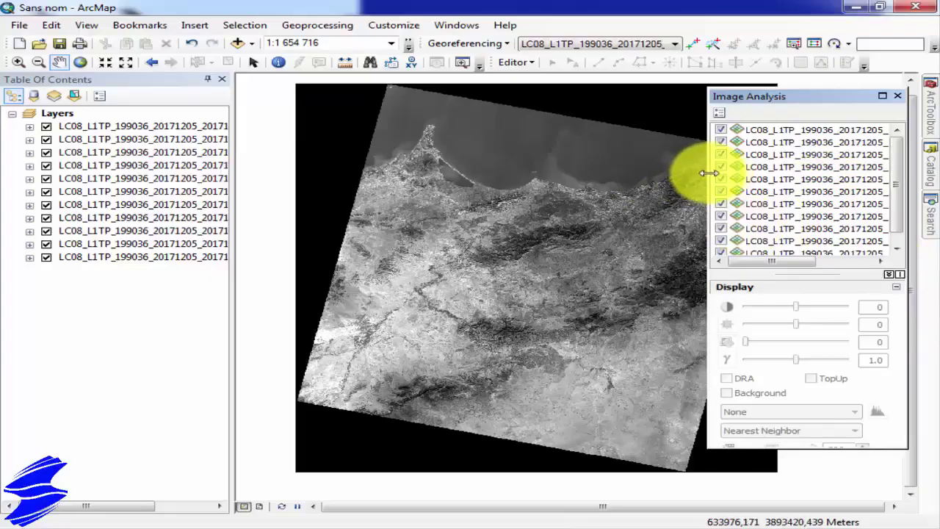
drag(708, 173, 567, 179)
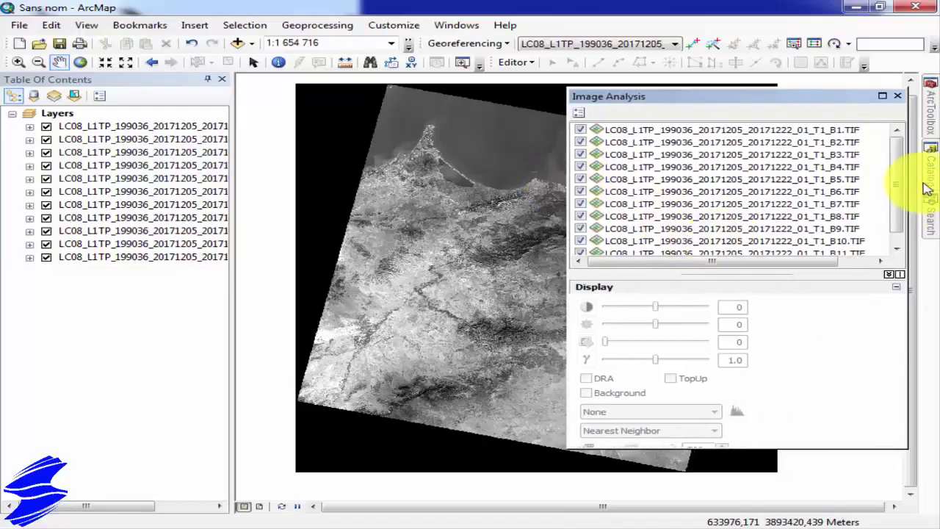
Step: Combine bands B1 through B7 into one multiband image with Composite Bands
click(820, 132)
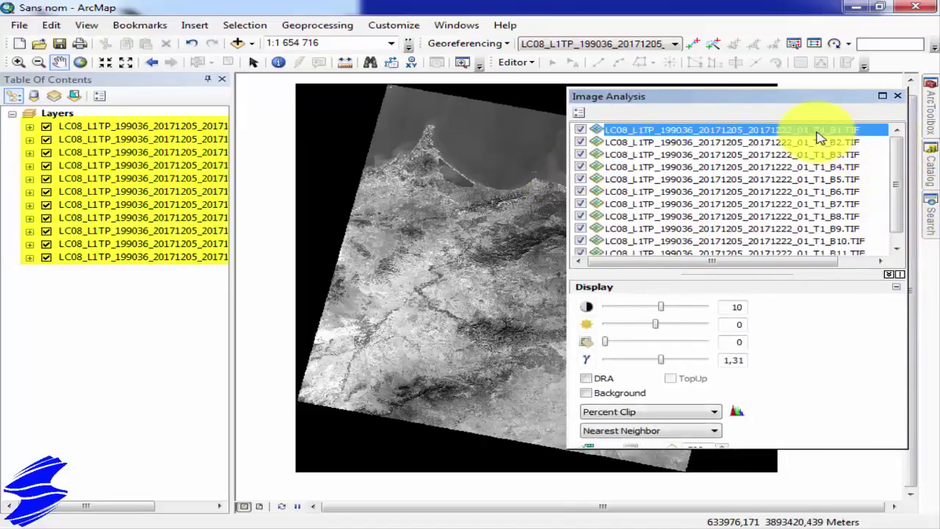
shift+click(833, 206)
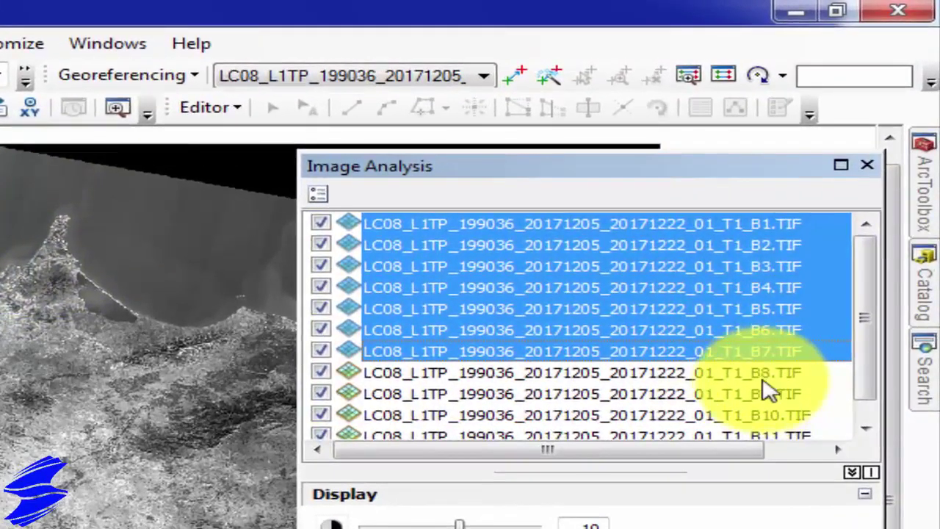
drag(865, 308, 881, 384)
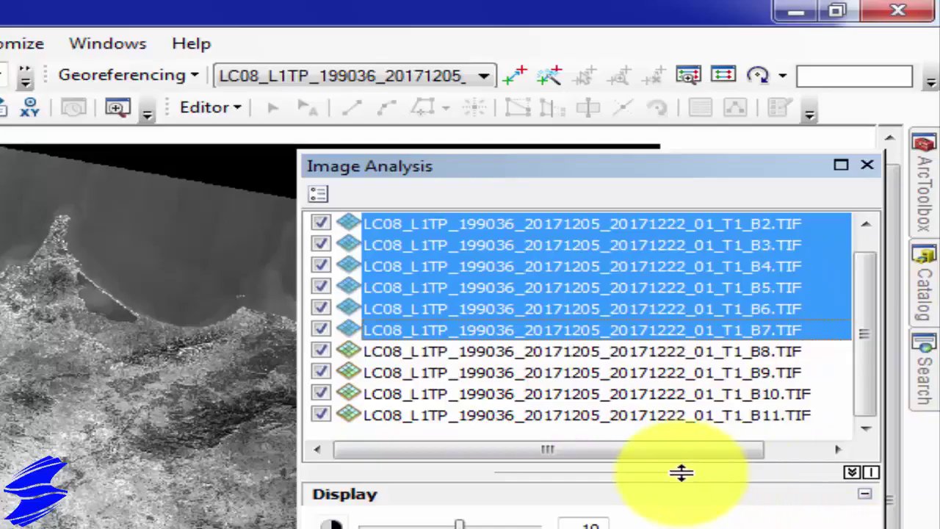
drag(682, 472, 745, 337)
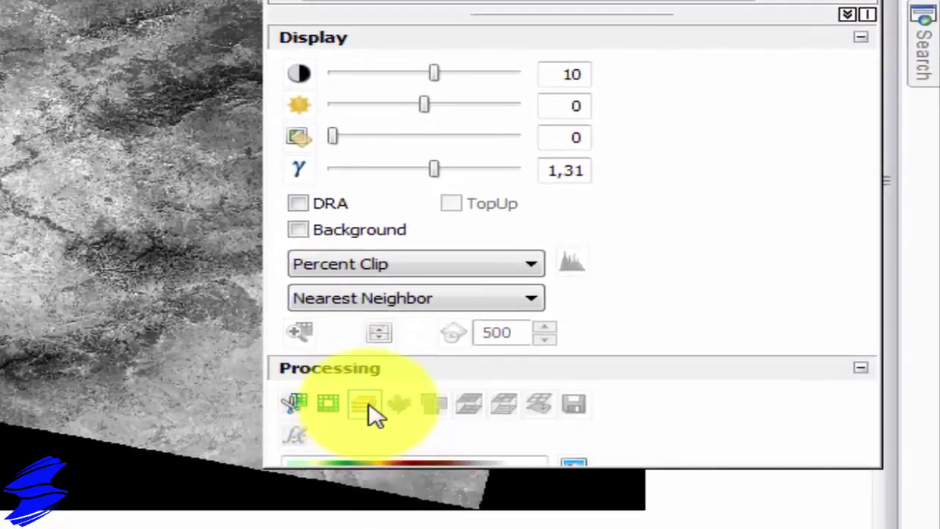
click(371, 413)
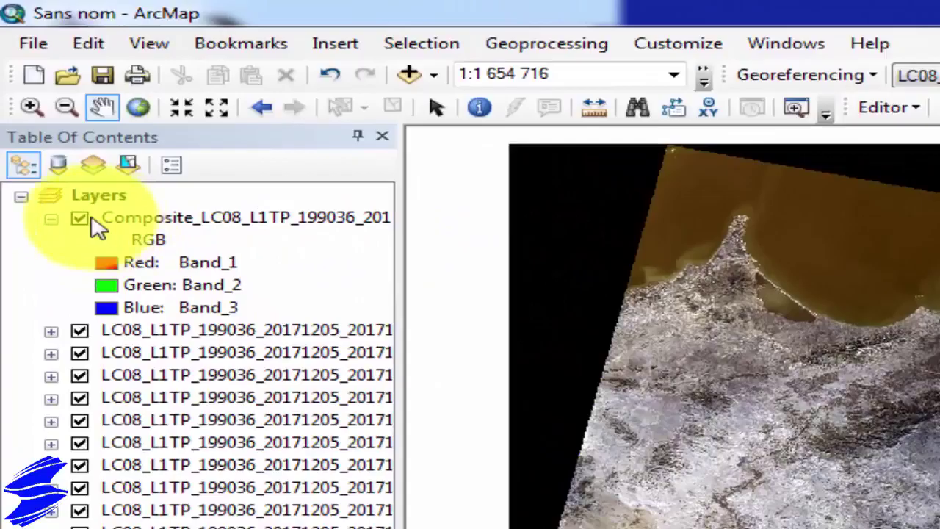
Step: Switch off all single-band layers, leaving only the composite on, and shrink the Image Analysis window to uncover the image
click(92, 221)
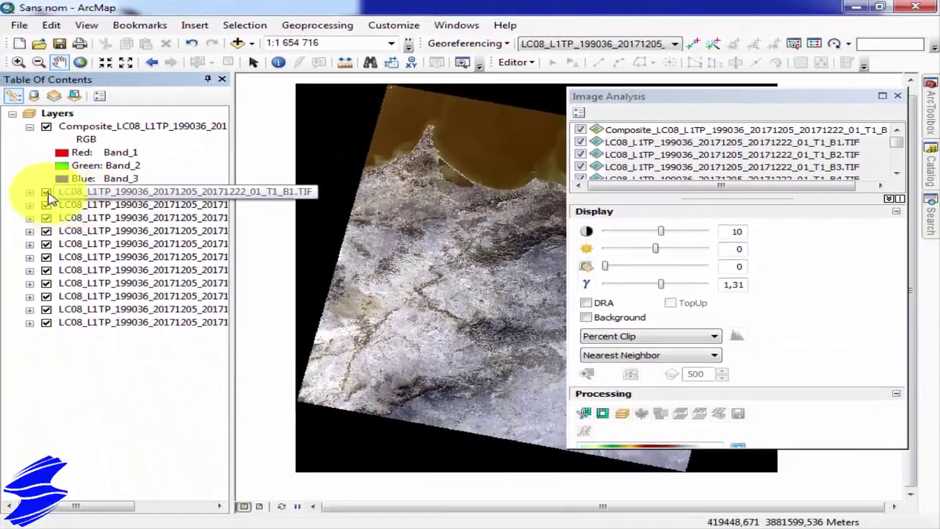
ctrl+click(45, 192)
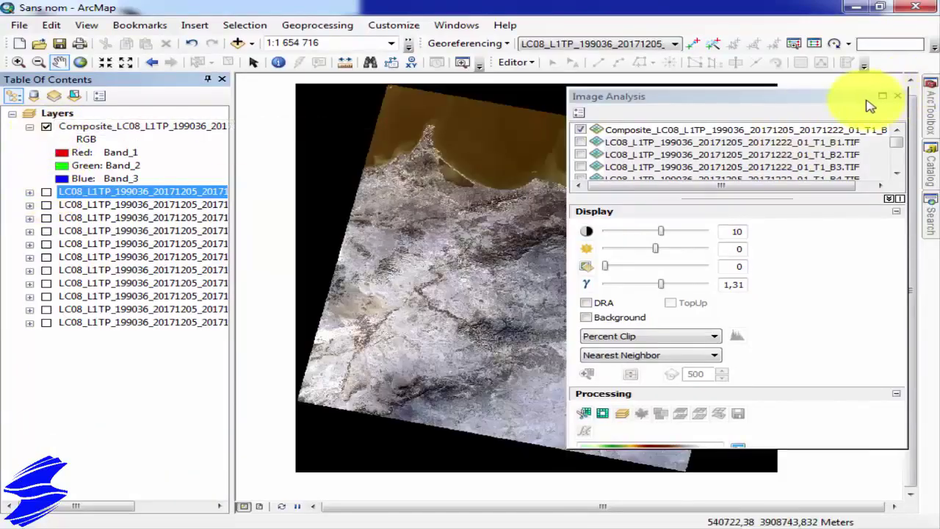
drag(869, 106, 837, 132)
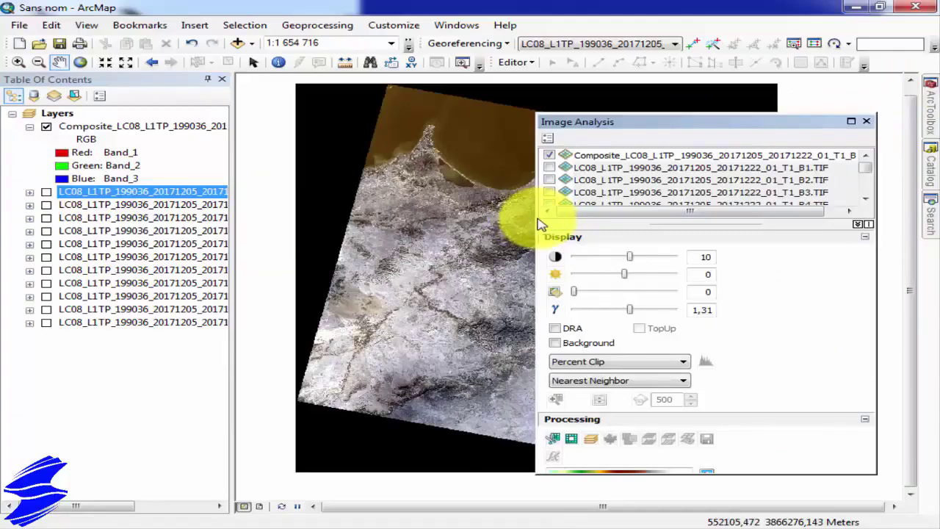
drag(537, 224, 756, 224)
drag(800, 130, 860, 124)
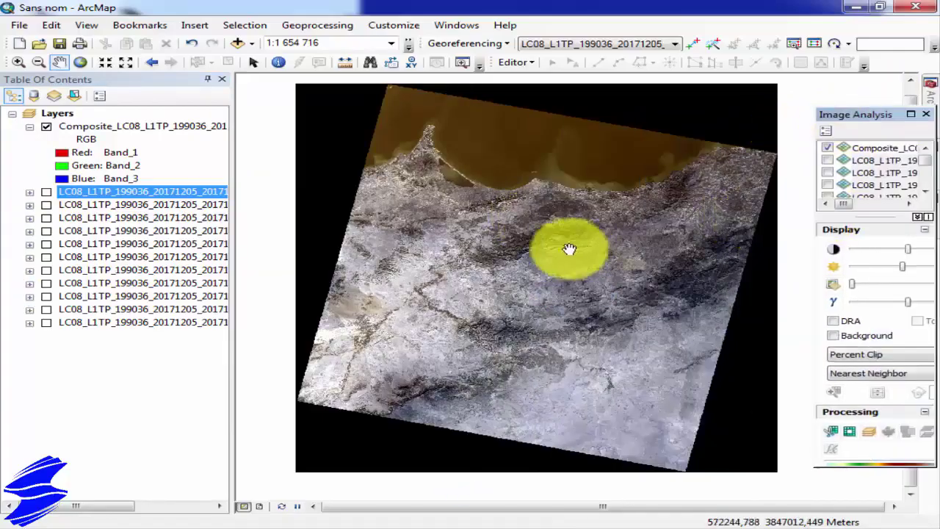
drag(568, 251, 589, 210)
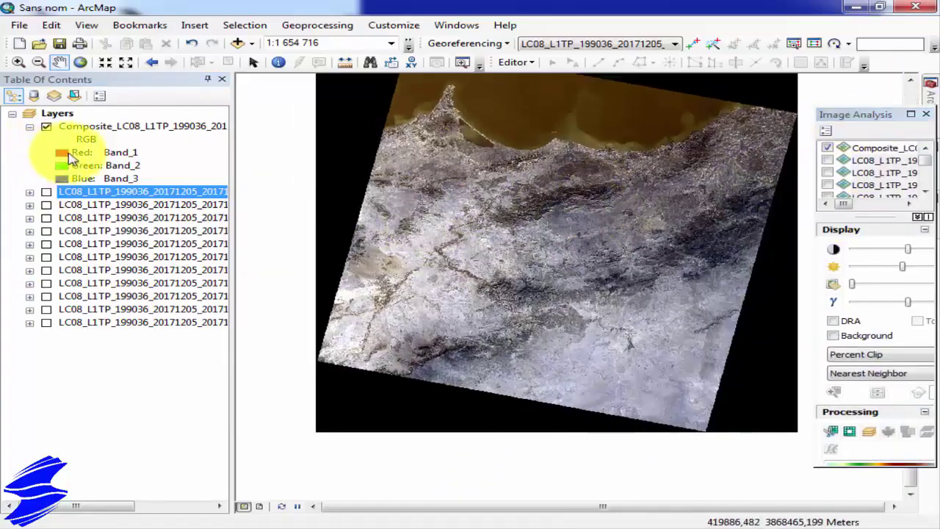
Step: Try the composite with Band_7 as red, Band_3 as green and Band_4 as blue
click(74, 153)
click(114, 280)
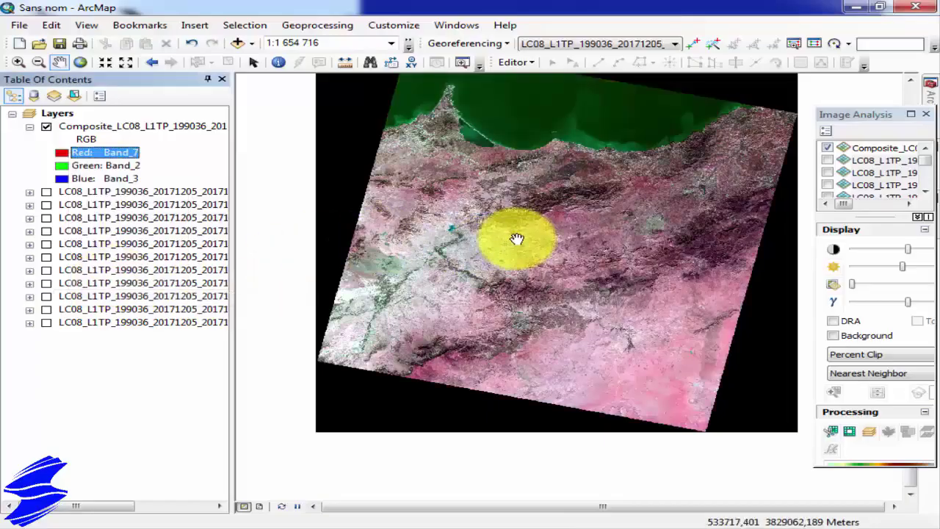
click(62, 181)
click(102, 258)
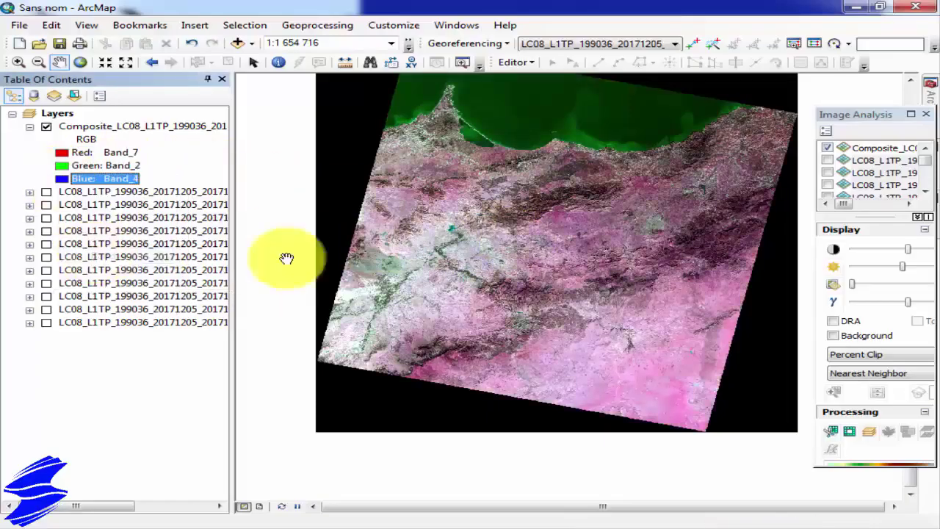
click(60, 168)
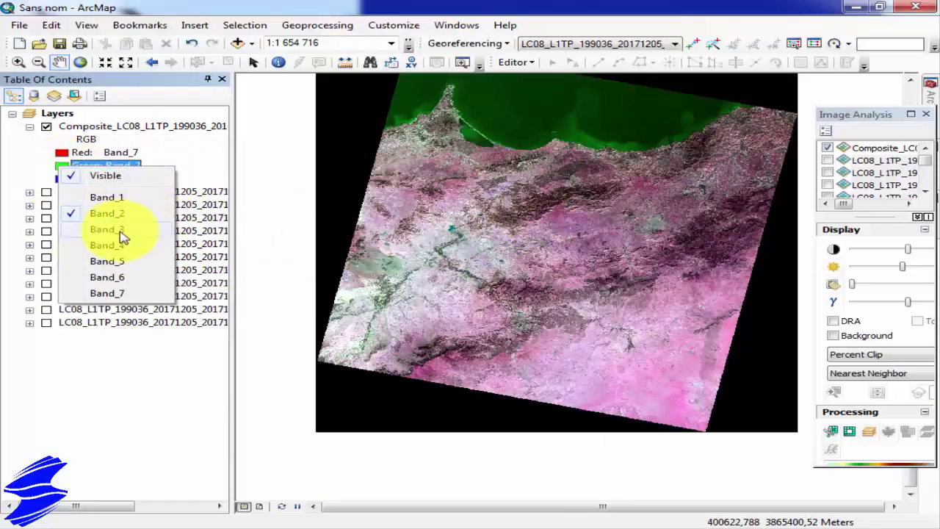
click(121, 234)
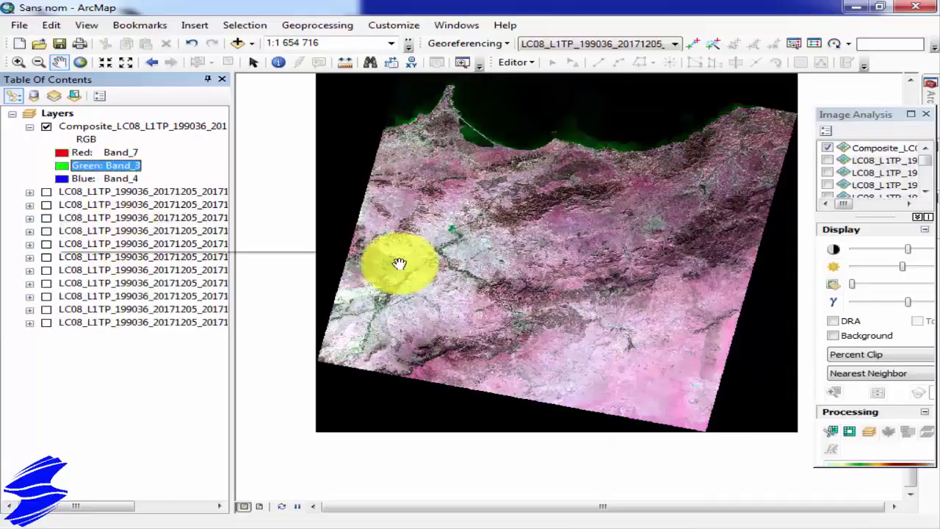
Step: Assign Band_3 to red, Band_2 to green and Band_1 to blue in the composite image
click(62, 153)
click(114, 217)
click(69, 166)
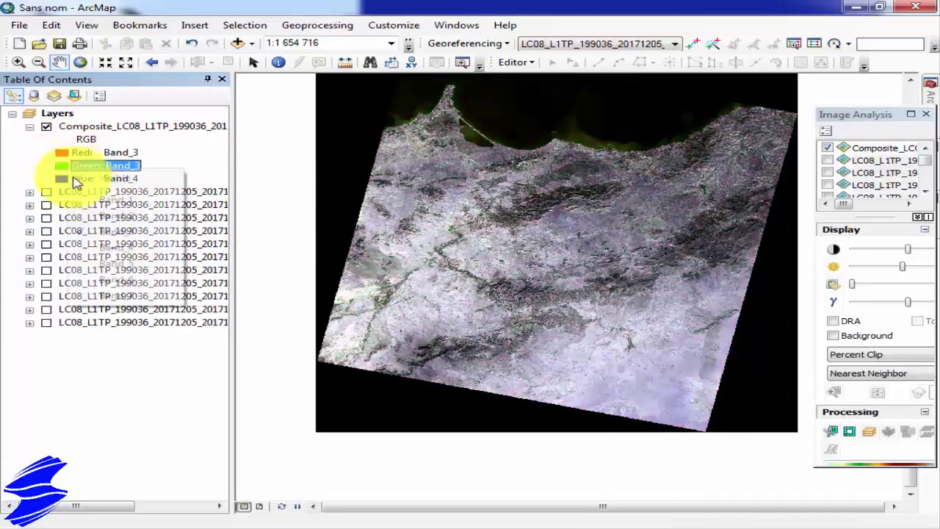
click(85, 215)
click(77, 180)
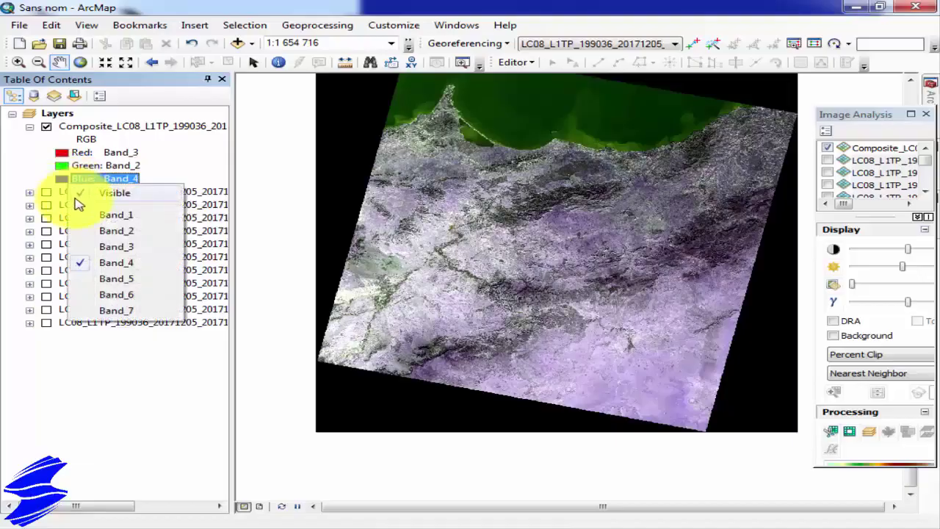
click(106, 217)
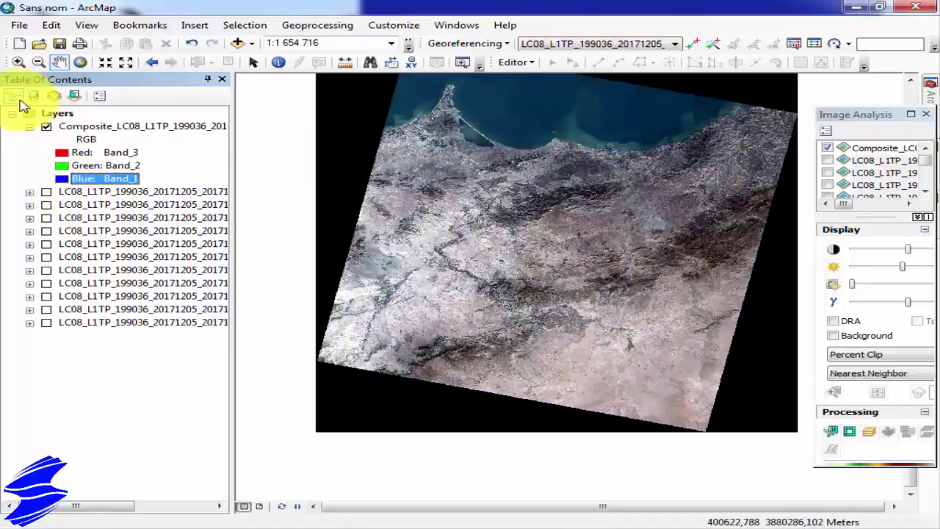
Step: Examine the composite up close around the coastal lagoon and farmland, and return to the full extent
click(18, 61)
drag(476, 126, 535, 179)
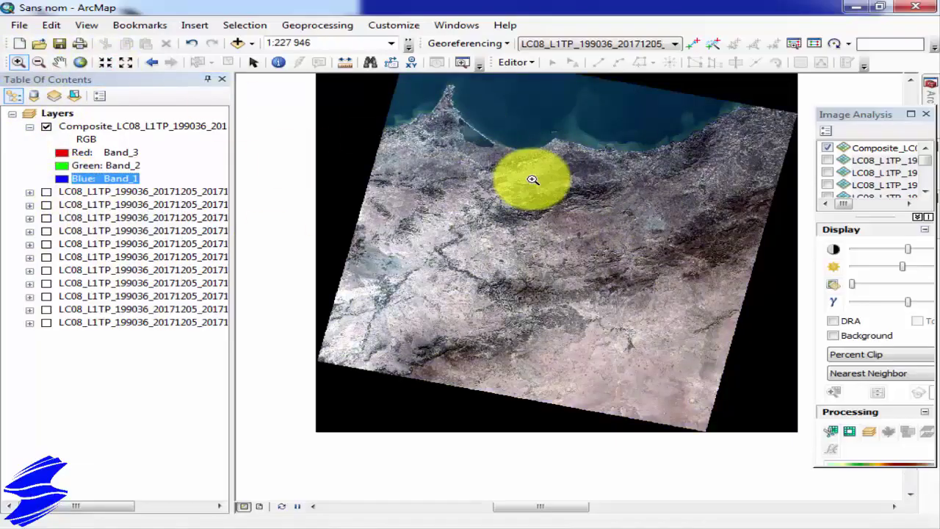
click(496, 309)
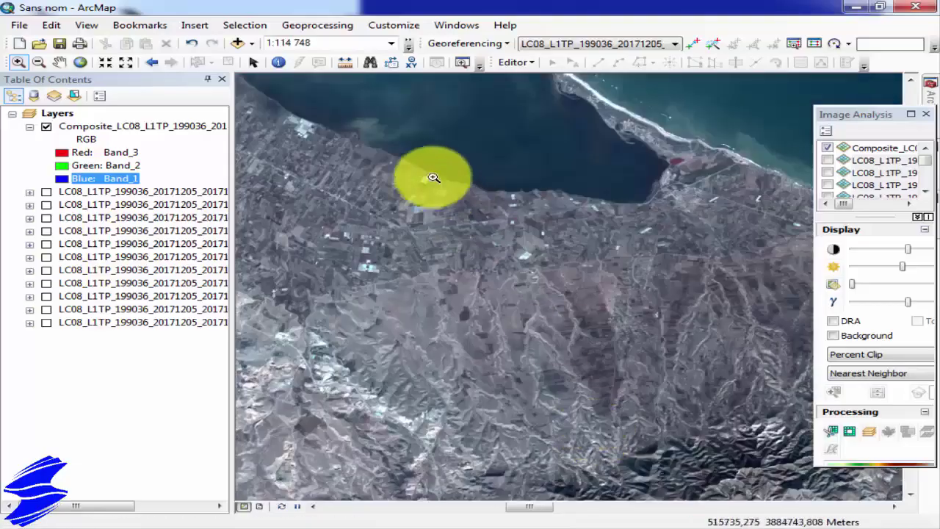
drag(404, 142, 634, 412)
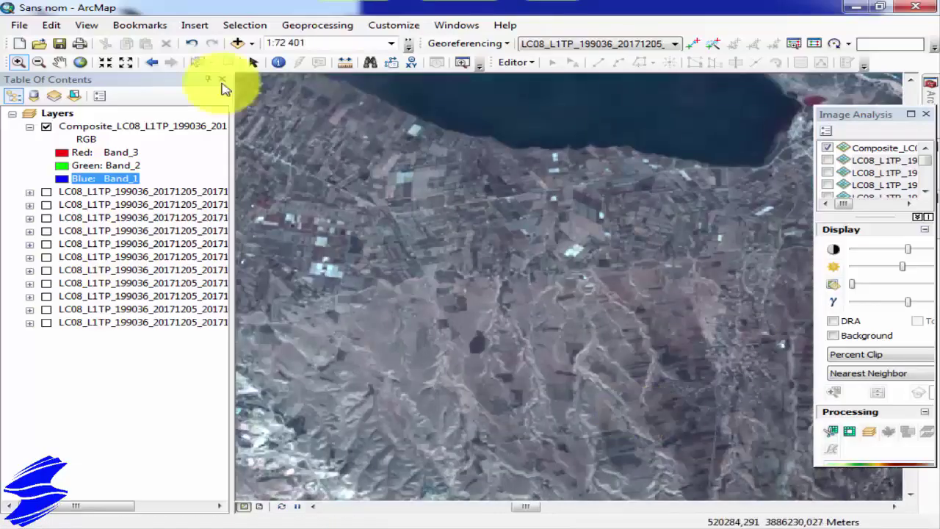
drag(860, 116, 769, 117)
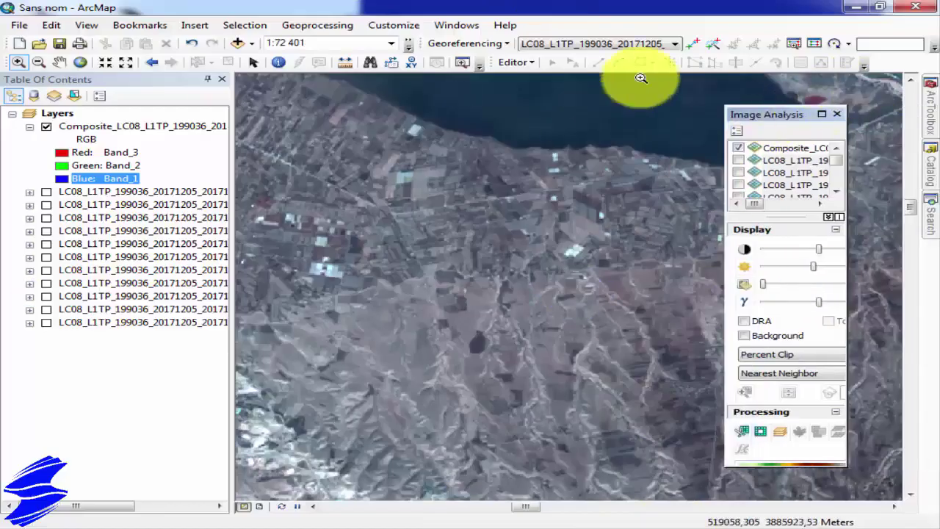
click(82, 62)
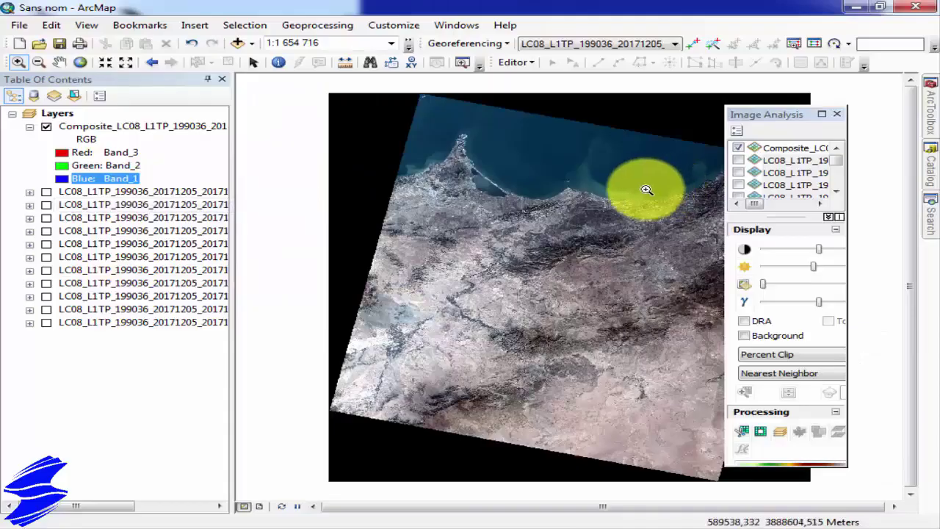
drag(770, 124, 453, 88)
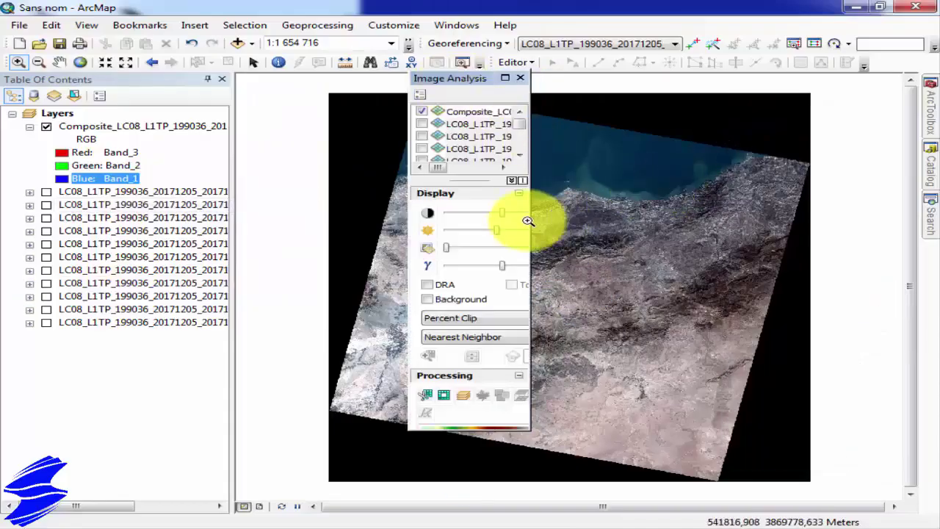
Step: Widen the Image Analysis window, select only the composite layer with its display on, and open its raster export
drag(554, 217, 806, 218)
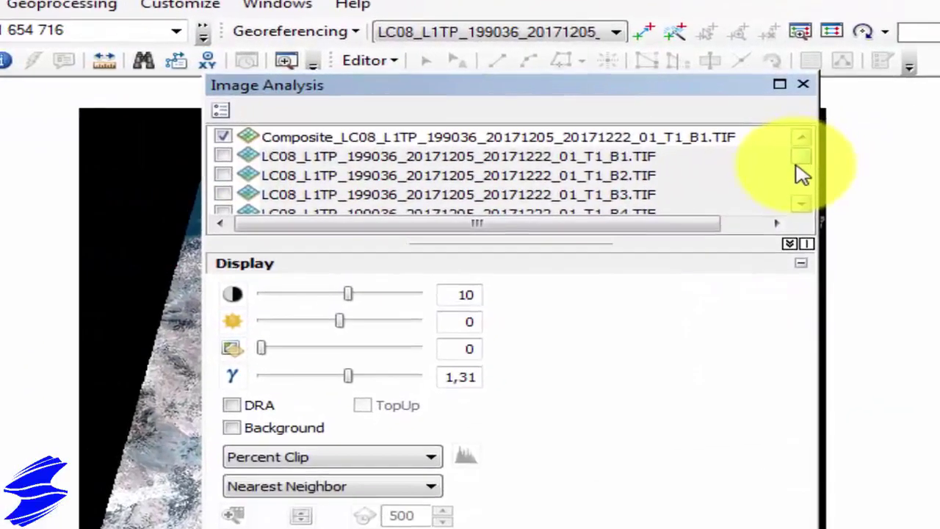
mouse_move(795, 133)
mouse_down()
mouse_move(796, 156)
mouse_move(800, 126)
mouse_up()
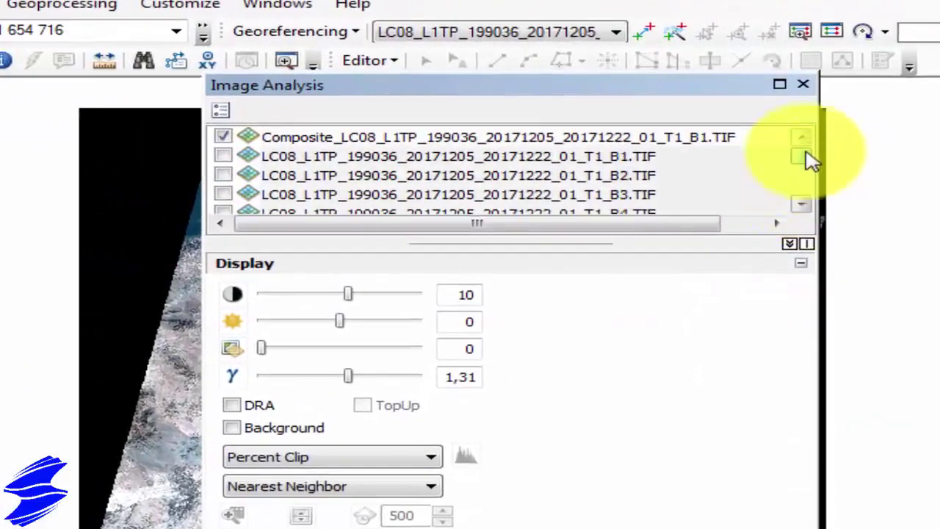
click(228, 139)
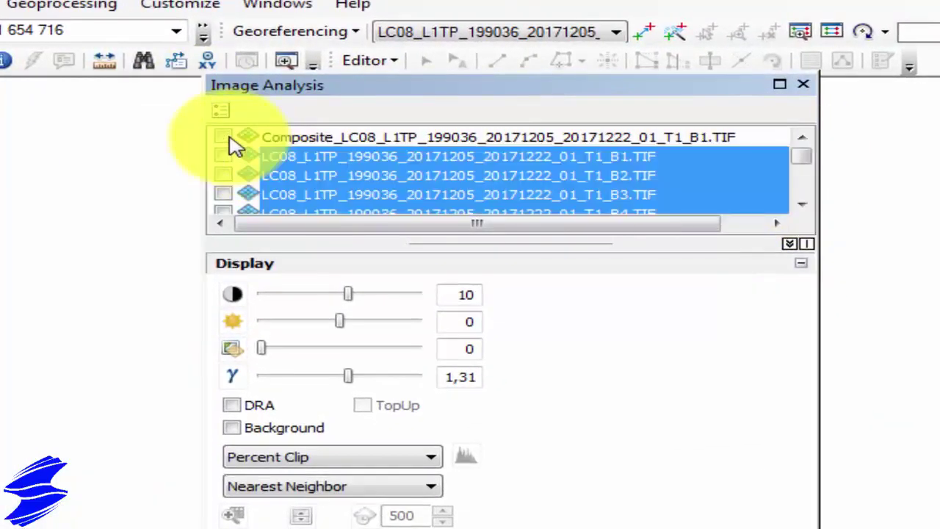
click(312, 145)
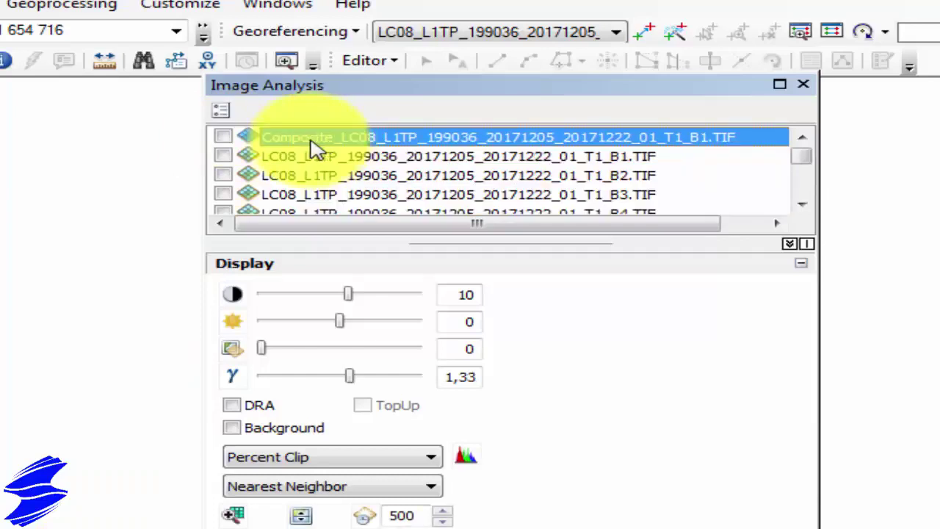
click(218, 137)
click(218, 135)
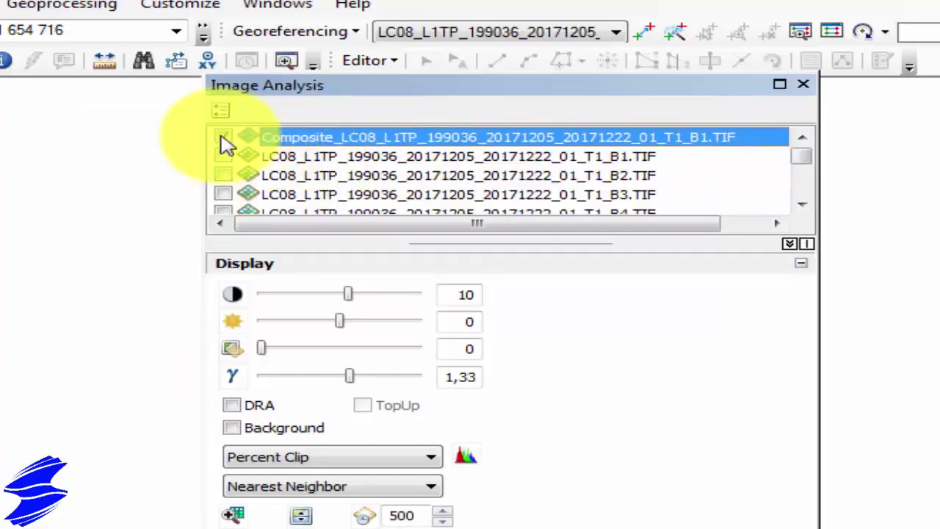
click(221, 136)
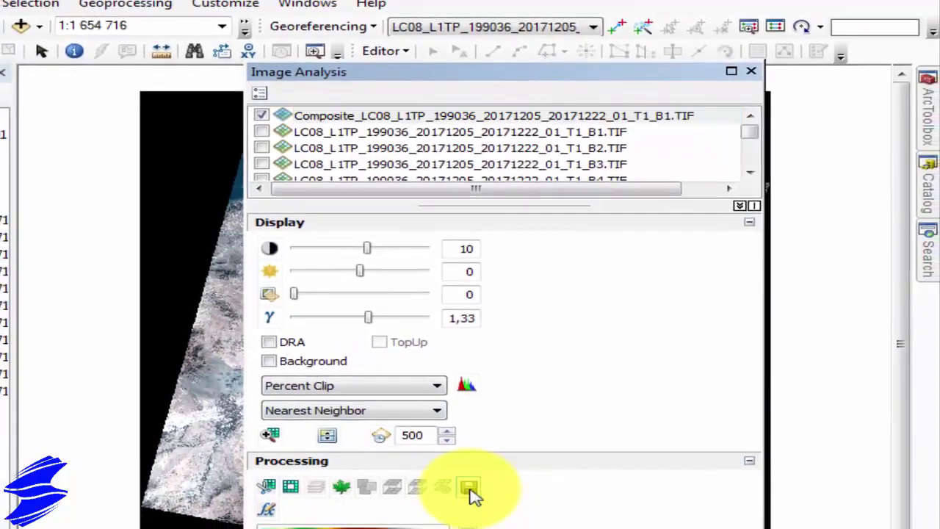
click(469, 487)
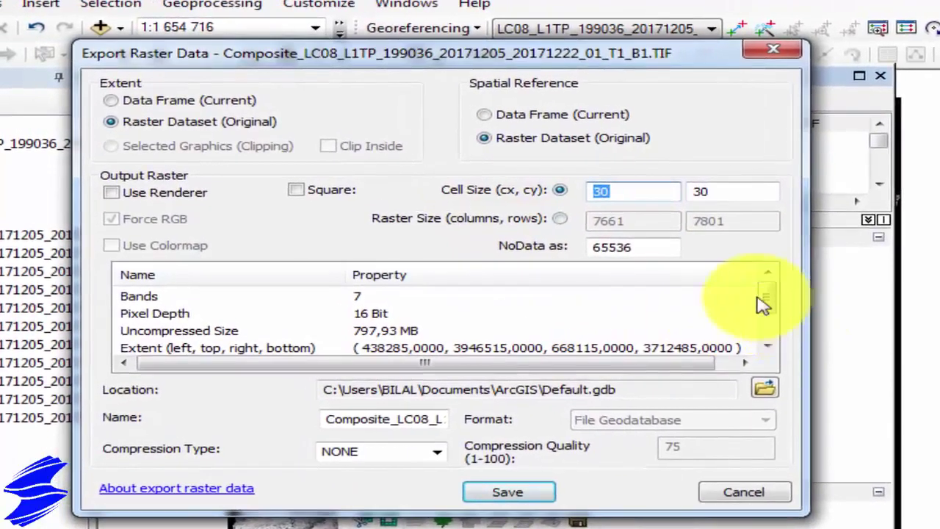
Step: Review the output raster properties and set the export location to the connected LC08_L1TP_199036_20171205_20171222_01_T1 folder
click(373, 329)
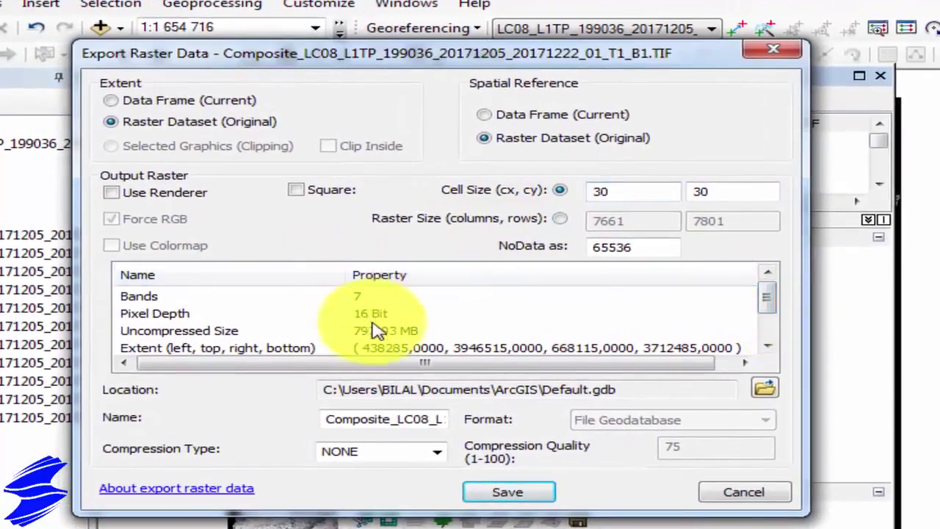
drag(765, 301, 768, 320)
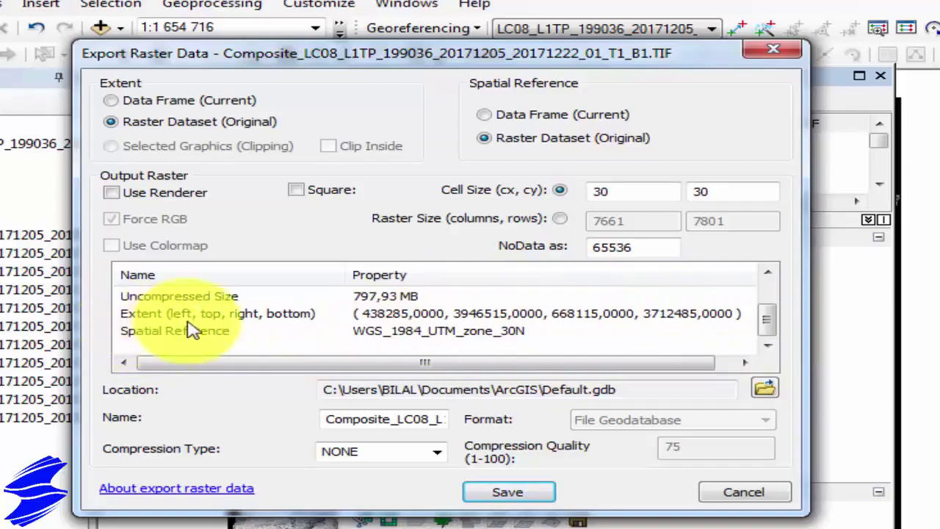
click(763, 389)
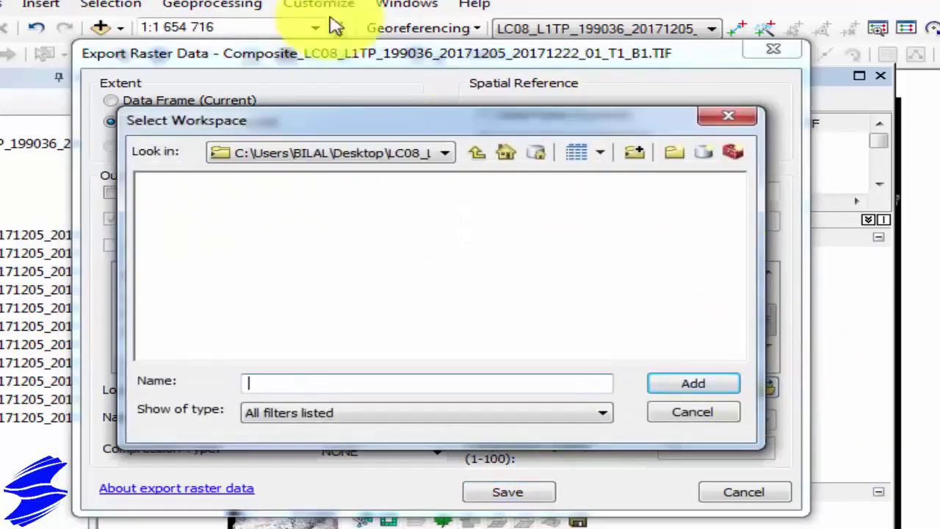
click(477, 153)
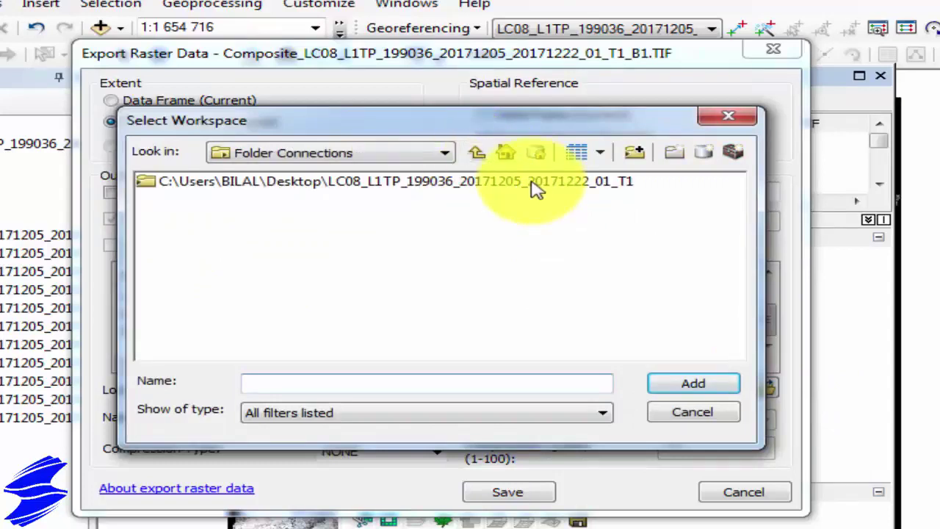
click(448, 182)
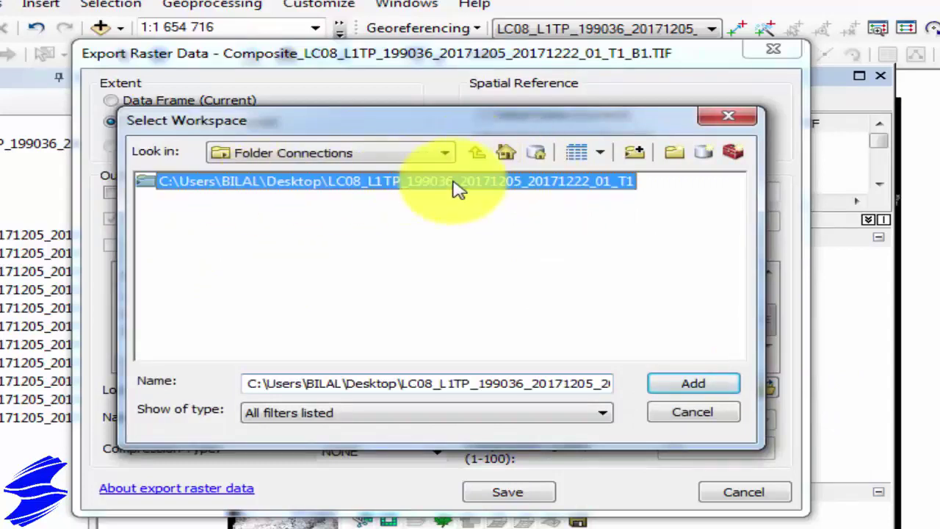
click(684, 387)
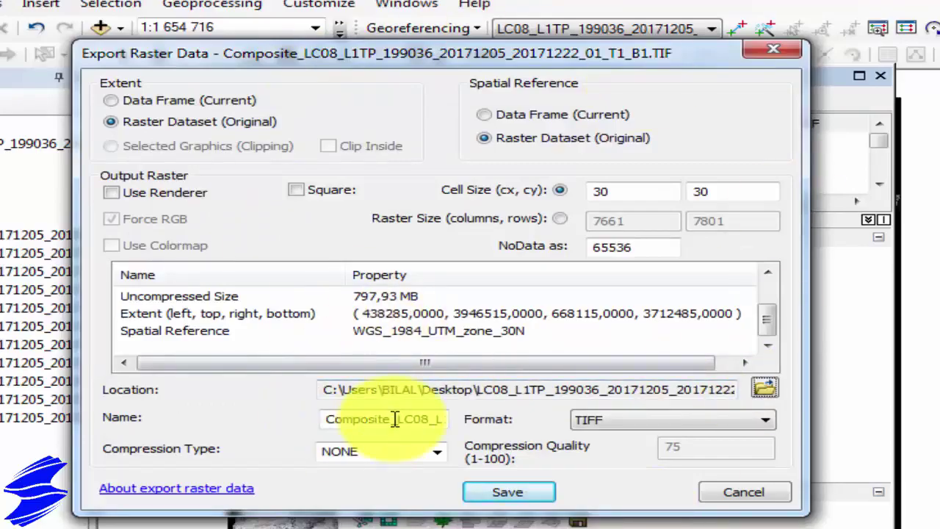
Step: Name the exported raster image_LC_nord.img and set its format to IMAGINE Image
drag(431, 426, 312, 419)
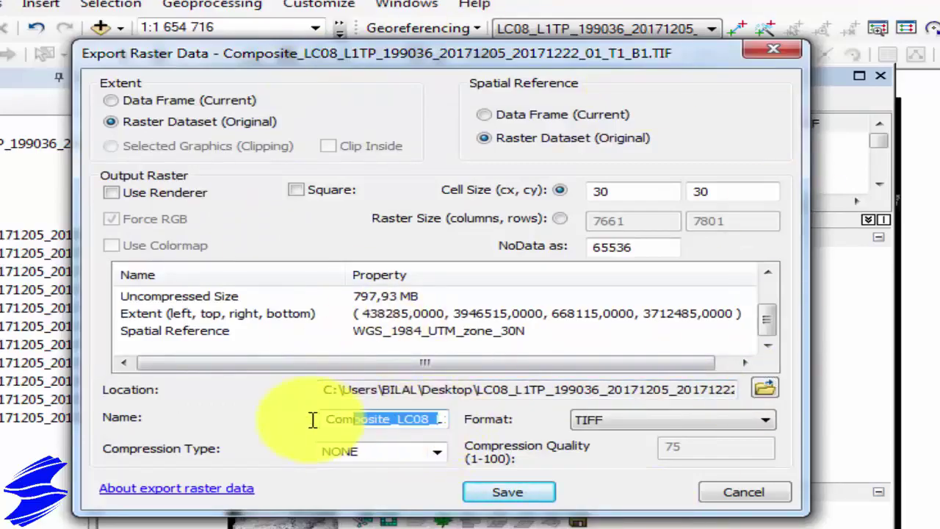
key(Delete)
key(Delete)
key(Delete)
key(Delete)
key(Delete)
key(Delete)
key(Delete)
key(Delete)
key(Delete)
key(Delete)
key(Delete)
key(Delete)
key(Delete)
key(Delete)
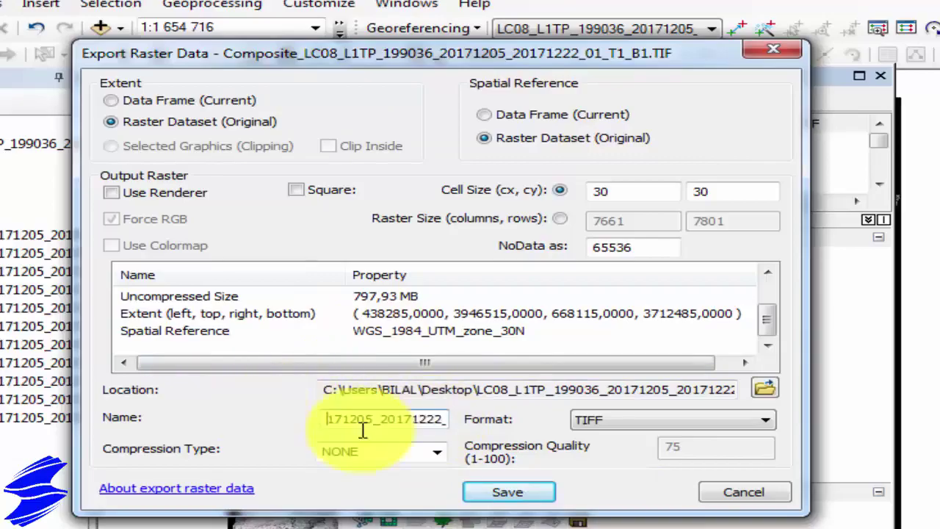
double_click(413, 420)
key(End)
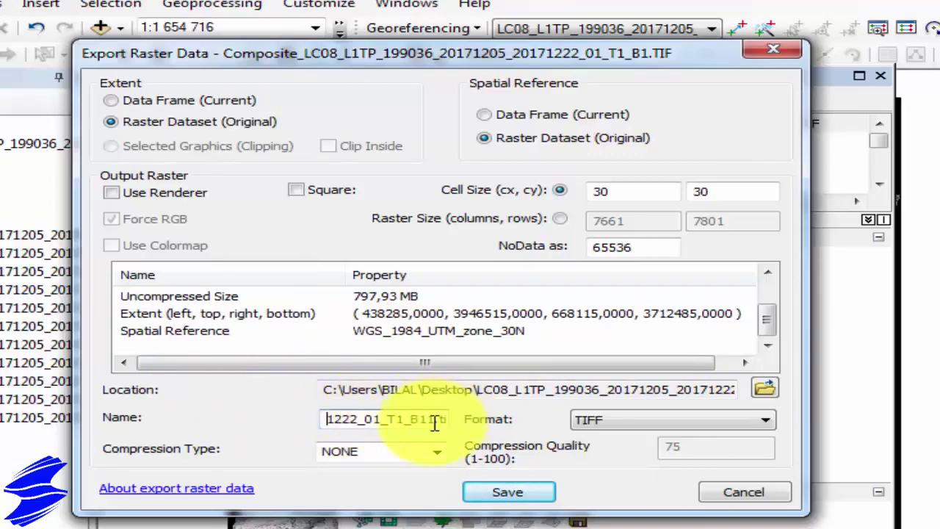
drag(435, 425, 288, 411)
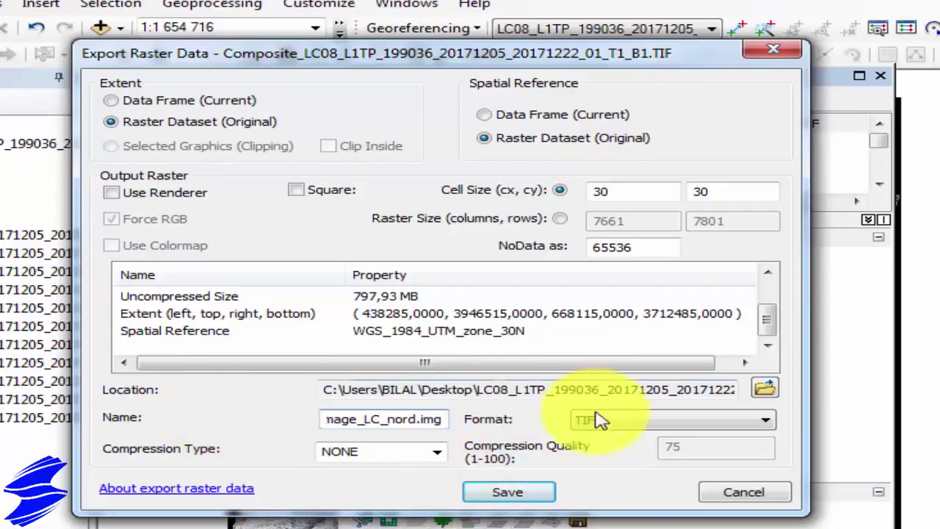
click(657, 432)
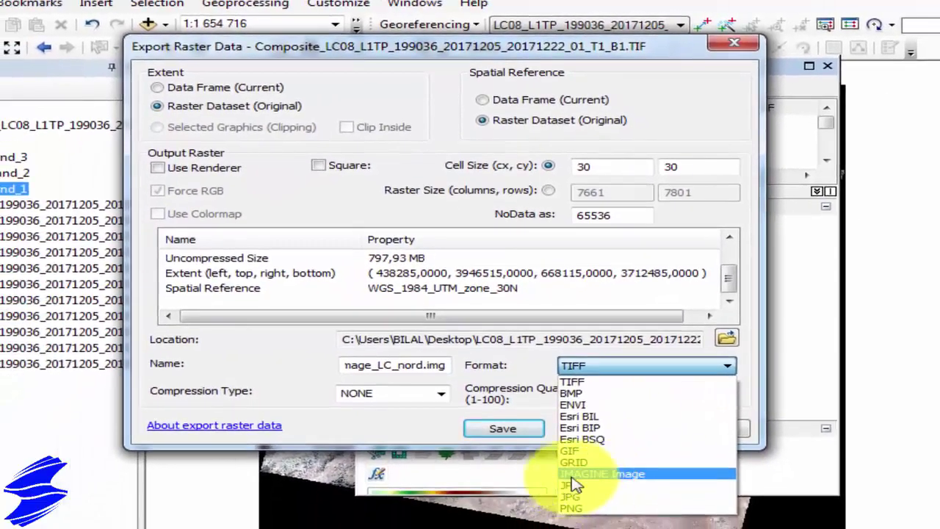
click(596, 525)
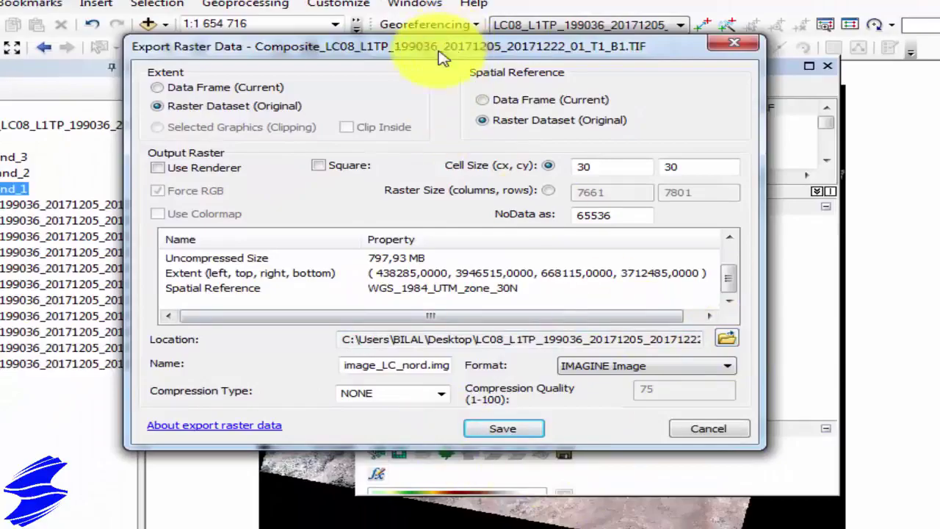
Step: Save the export with promoted pixel depth and add the exported raster to the map as a layer
drag(440, 58, 460, 75)
click(540, 453)
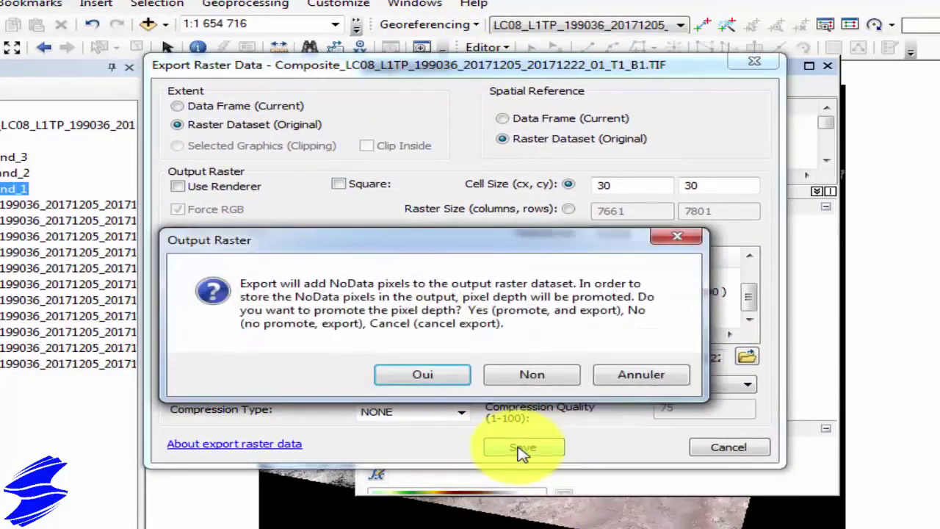
click(426, 375)
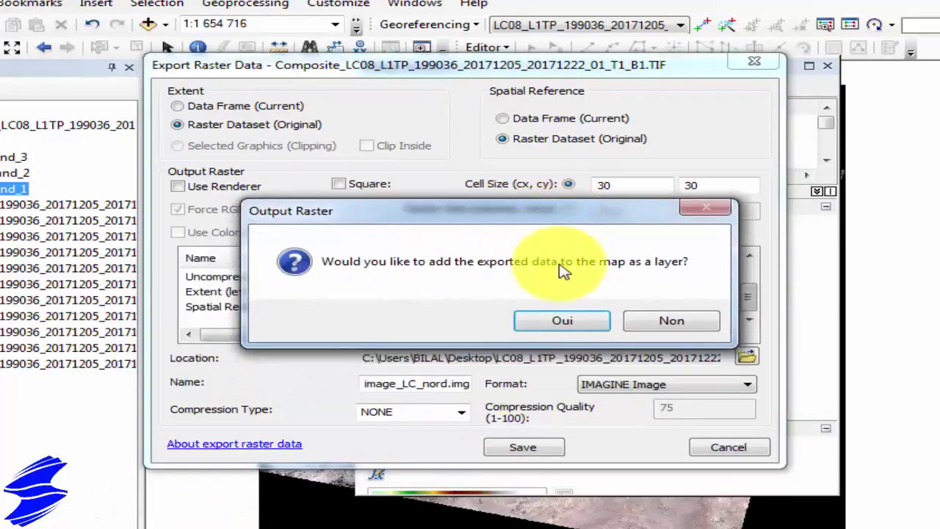
click(558, 323)
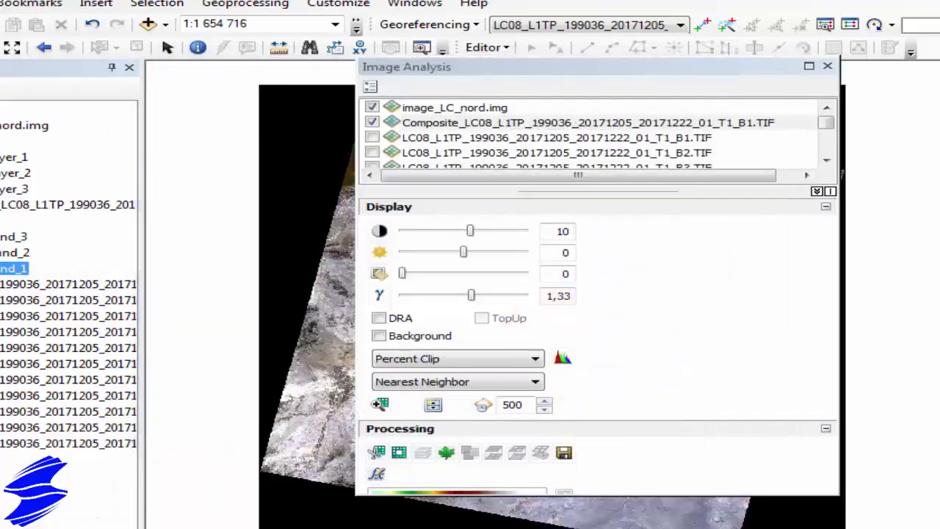
Step: Remove the original Composite_LC08 layer from the map, keeping the exported image_LC_nord.img
click(22, 125)
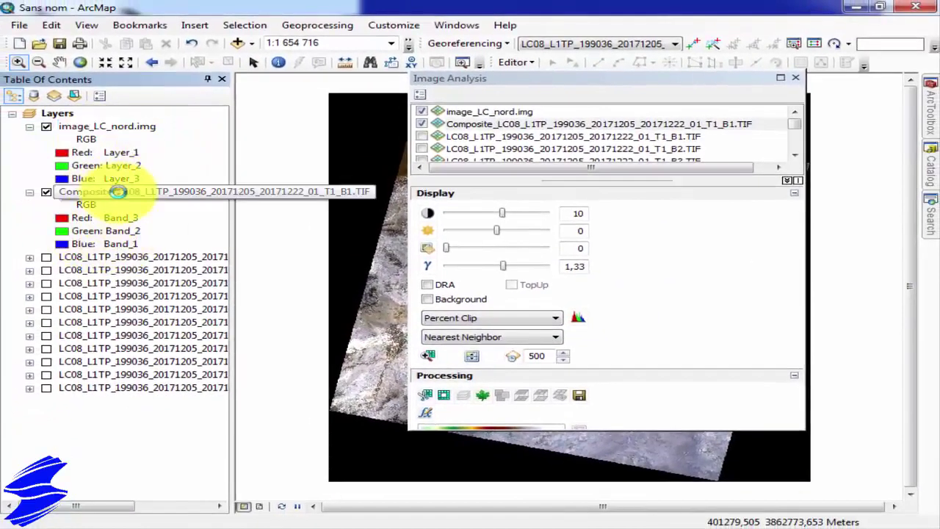
right_click(118, 190)
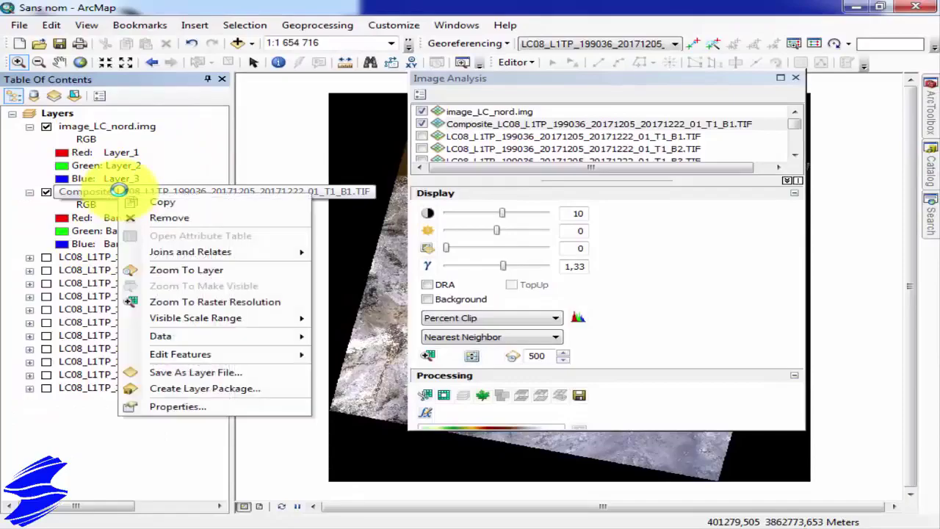
click(176, 216)
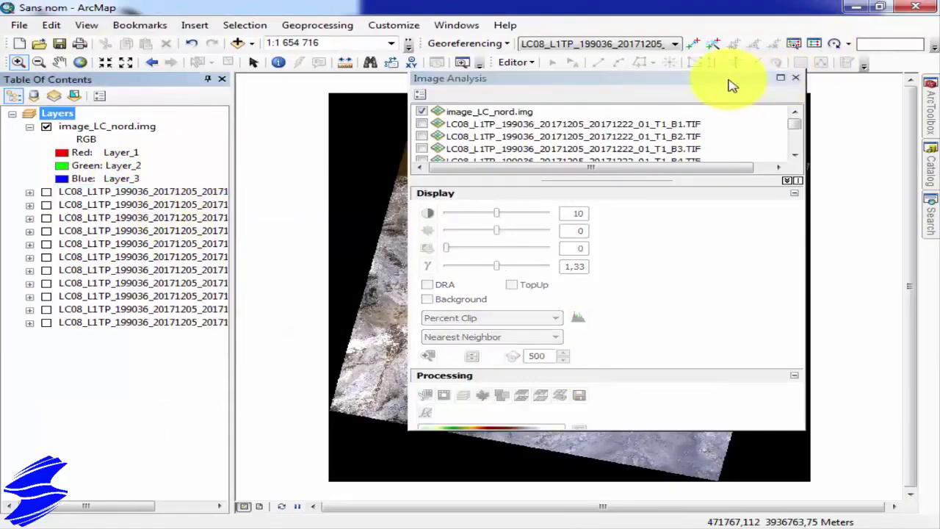
Step: Zoom in on the coastal lagoon in image_LC_nord.img and close the Image Analysis window
drag(732, 86, 817, 119)
click(536, 235)
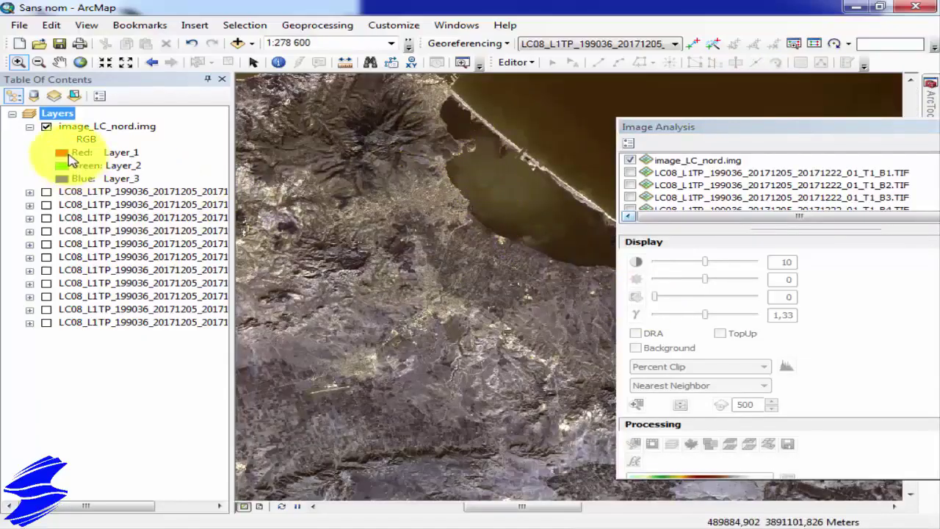
drag(790, 129, 532, 96)
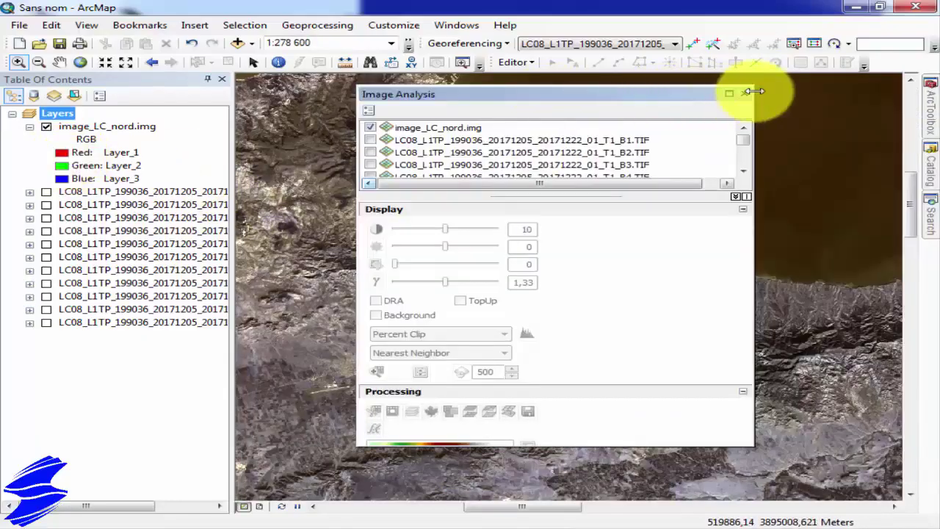
click(746, 92)
Step: Display image_LC_nord.img with Layer_3 as red, Layer_2 as green and Layer_1 as blue, and inspect the coast up close
click(81, 152)
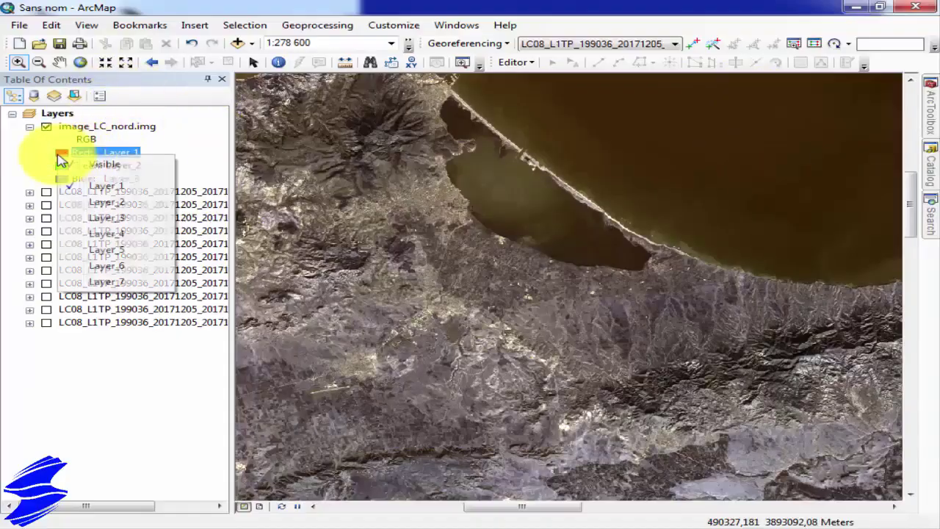
click(101, 219)
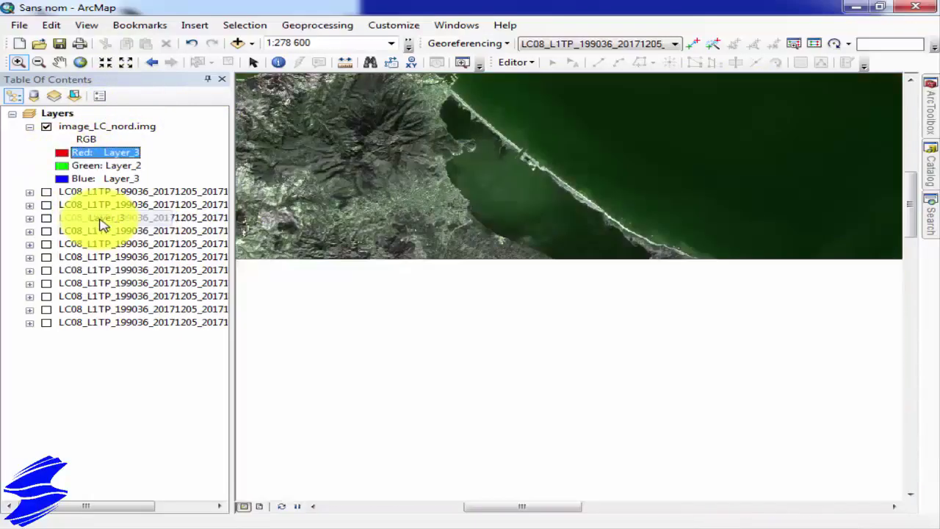
click(64, 169)
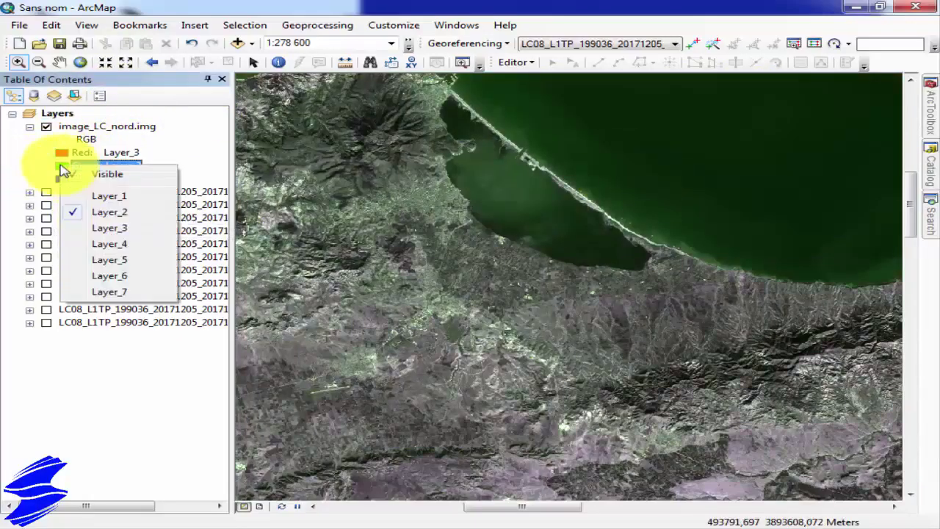
click(109, 213)
click(73, 178)
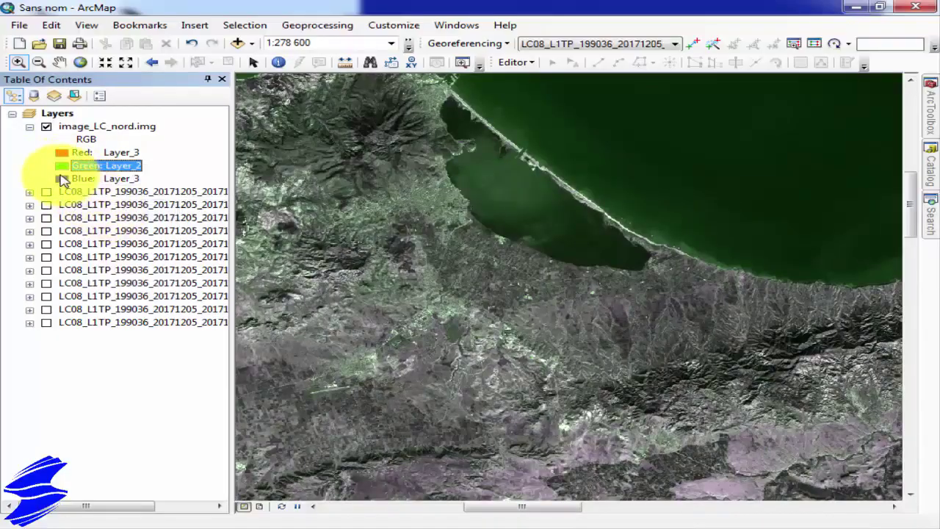
click(81, 179)
click(88, 202)
click(665, 301)
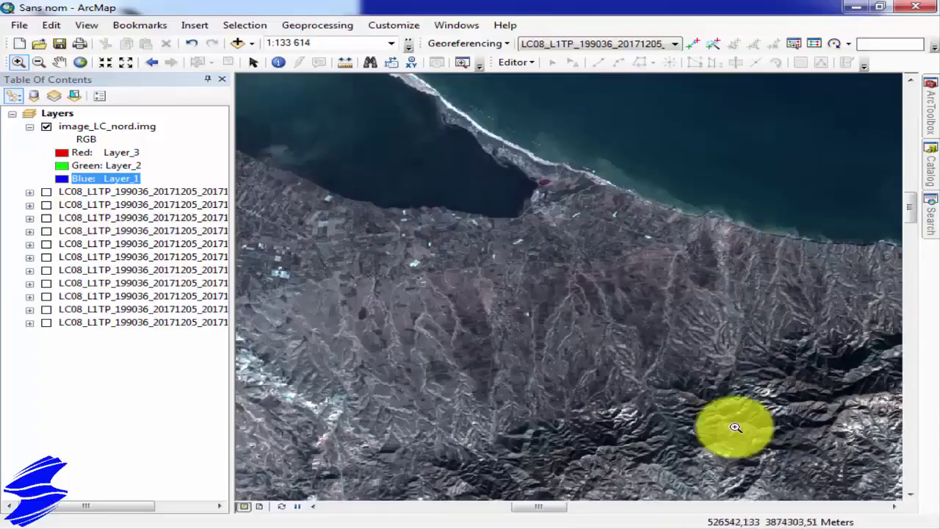
Step: Display image_LC_nord.img with Layer_2 as red, Layer_3 as green and Layer_4 as blue, and inspect the farmland south of the lagoon
click(62, 179)
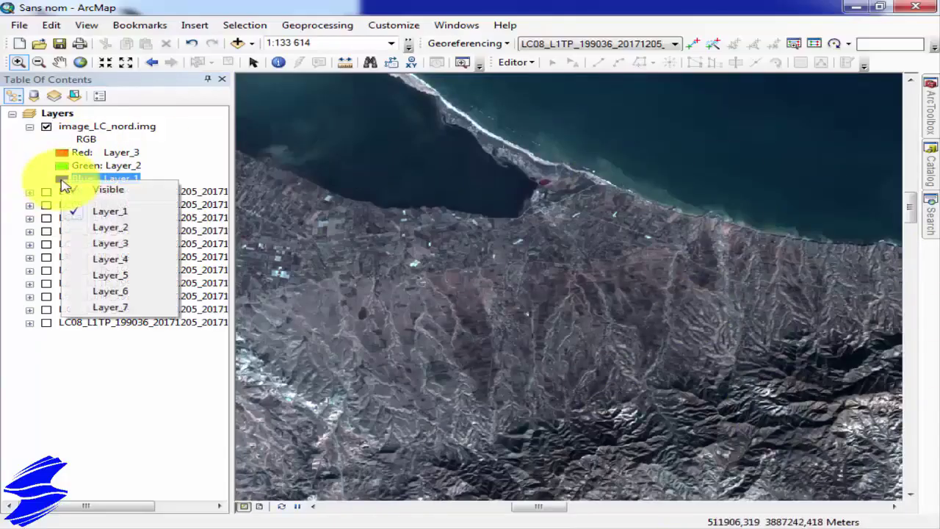
click(115, 261)
click(96, 165)
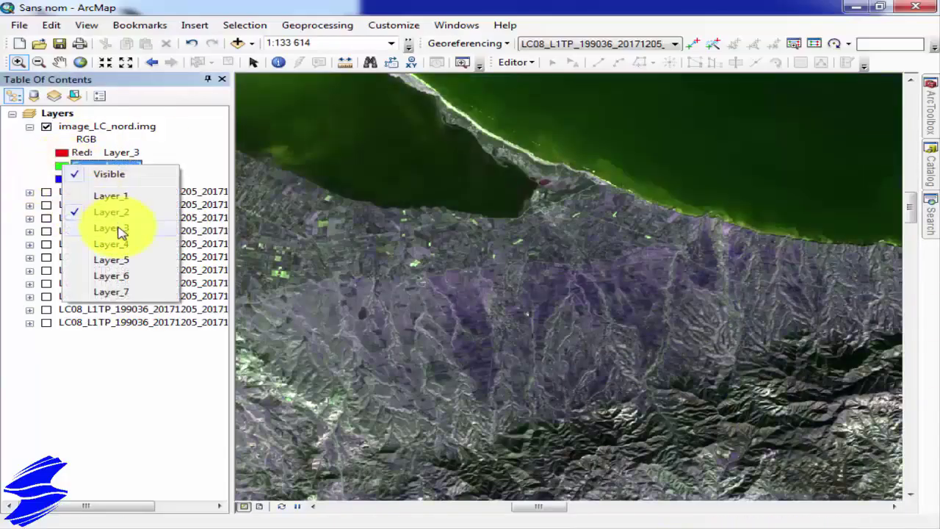
click(120, 229)
click(80, 152)
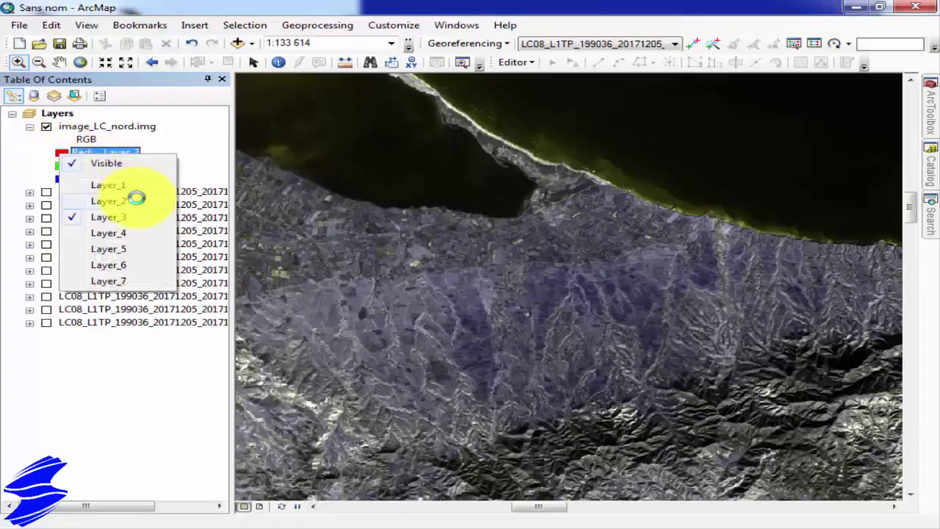
click(136, 197)
click(676, 309)
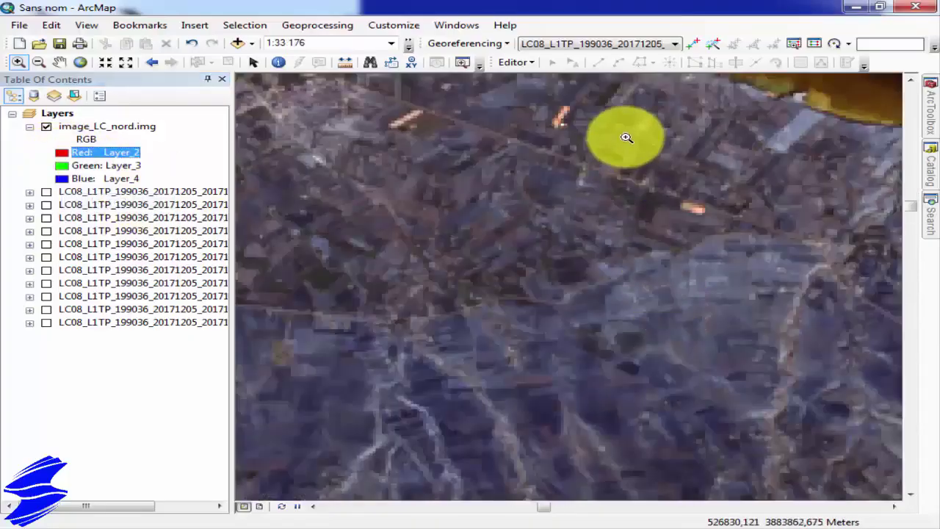
Step: Enable pan-sharpening in the RGB Composite symbology of image_LC_nord.img
right_click(83, 130)
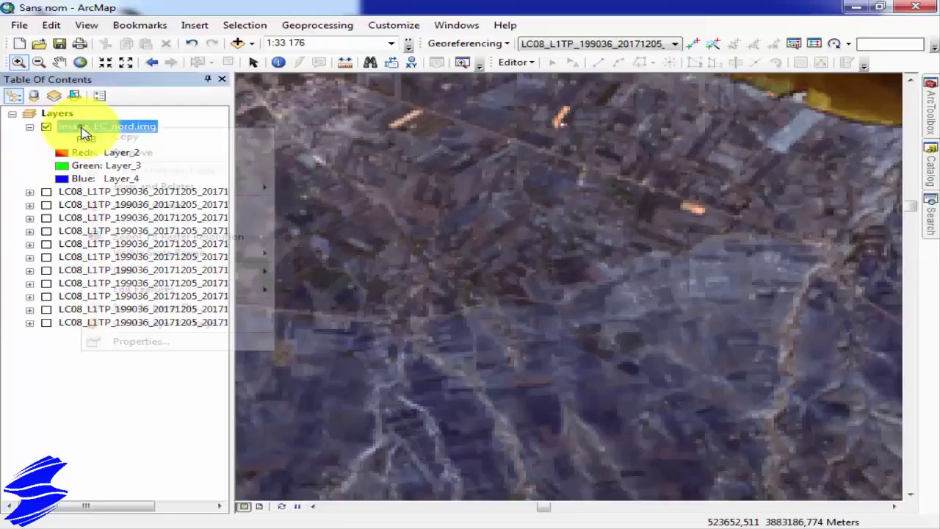
click(156, 342)
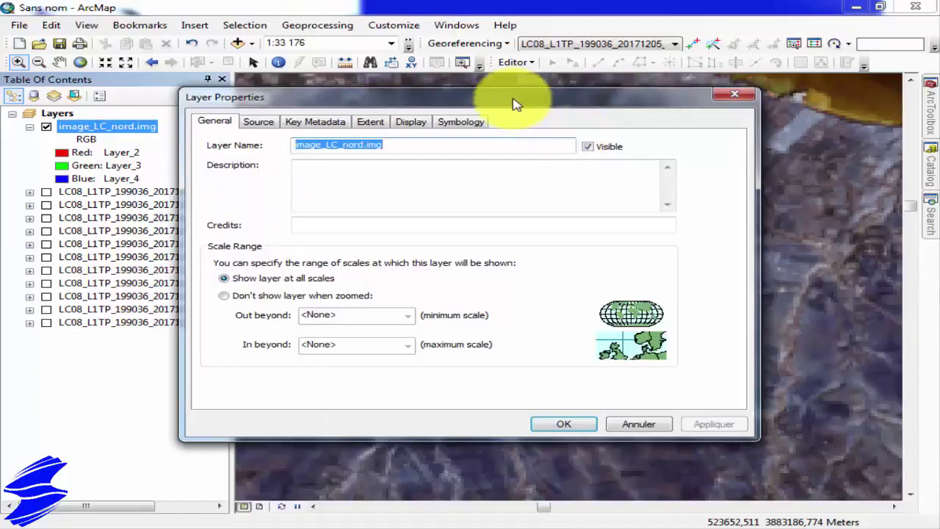
drag(514, 103, 633, 139)
click(576, 157)
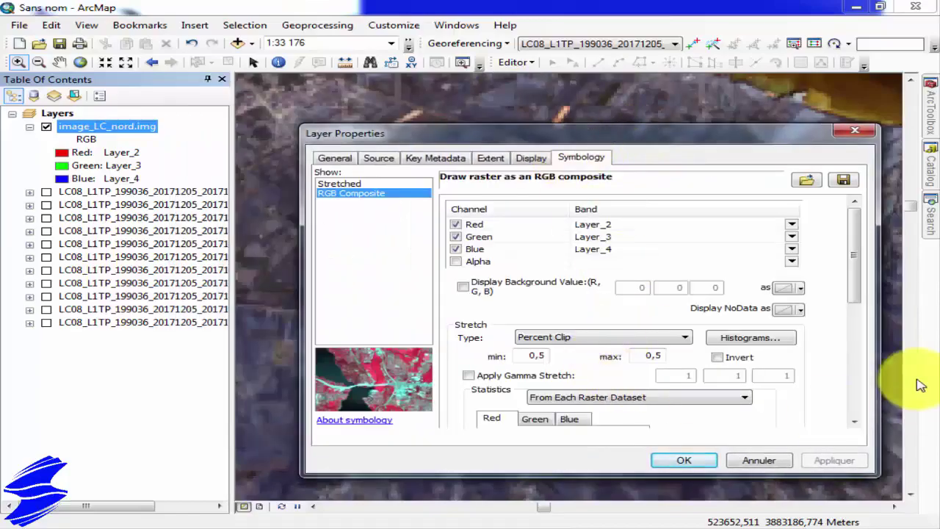
drag(858, 249, 857, 374)
click(466, 279)
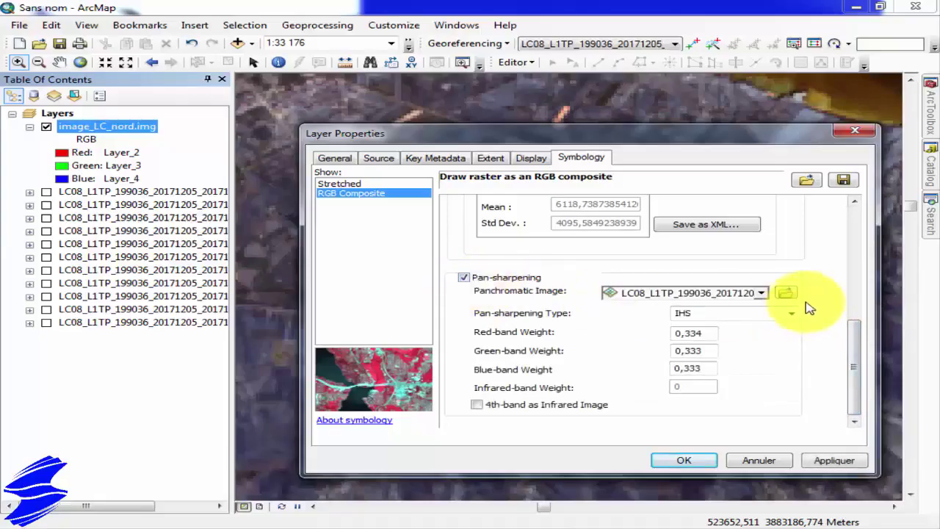
Step: Use the Landsat B8 image as panchromatic image with Esri pan-sharpening, apply it, and inspect the sharpened fields up close
click(760, 293)
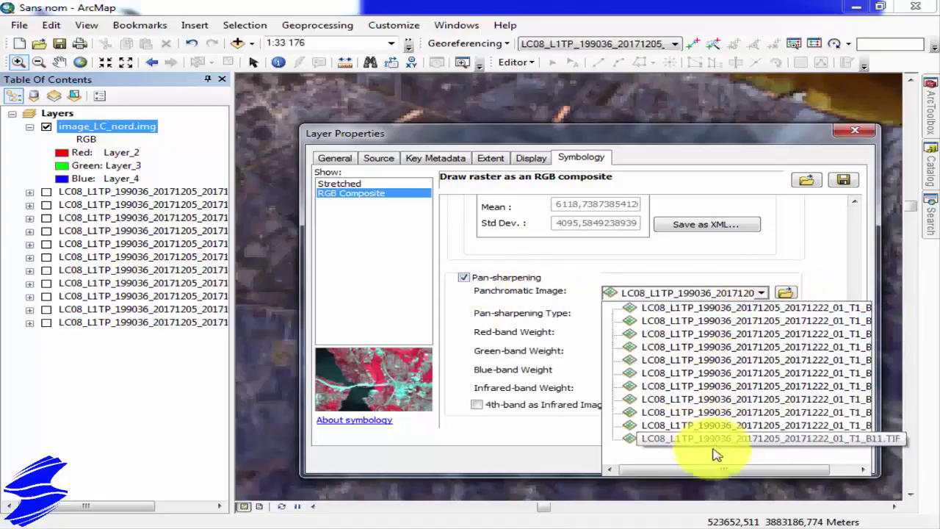
drag(713, 470, 795, 439)
click(820, 401)
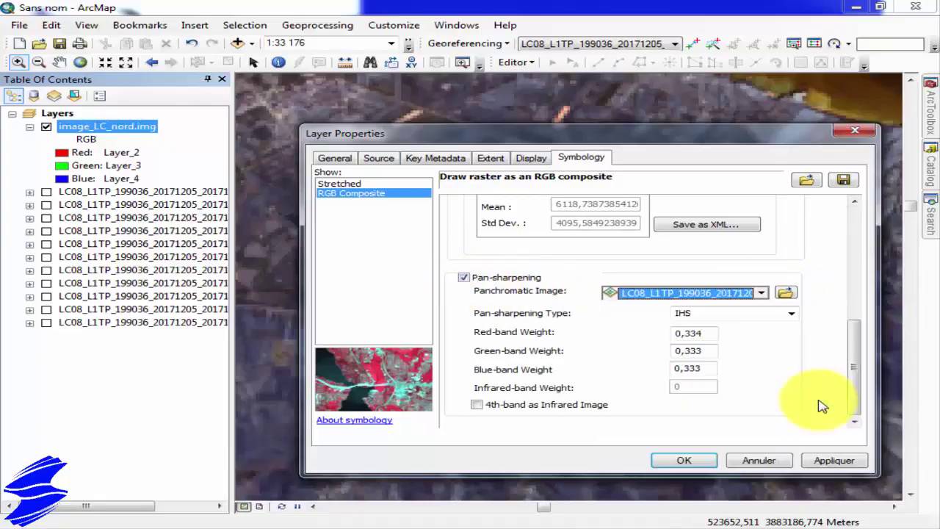
click(789, 314)
click(690, 339)
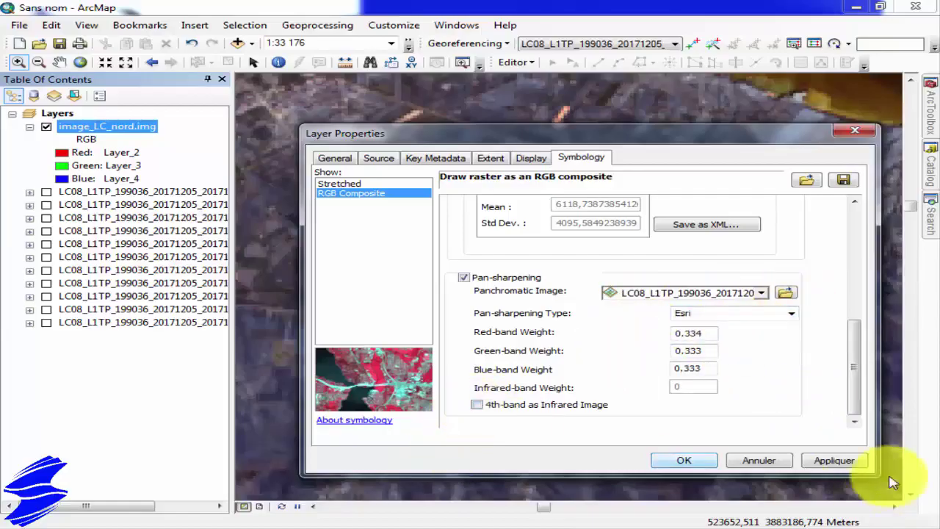
click(849, 461)
click(690, 461)
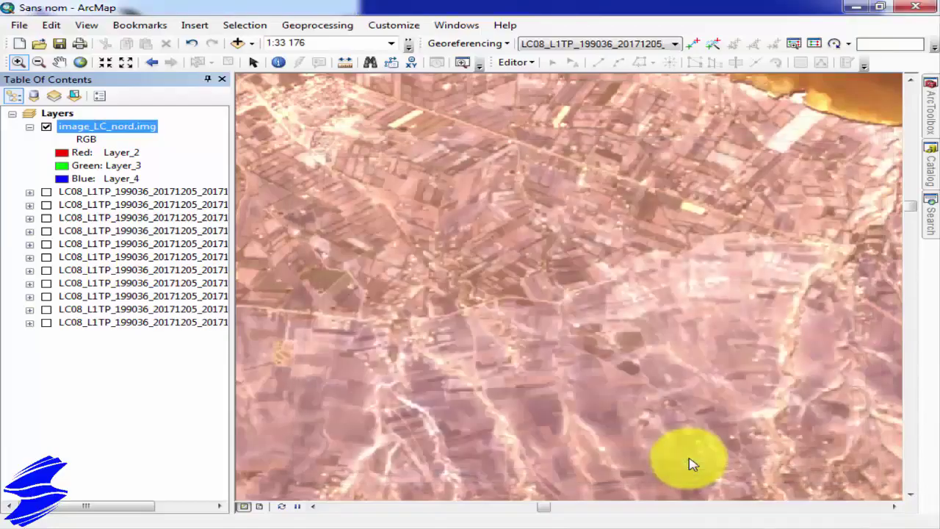
click(723, 369)
scroll(426, 241, up, 5)
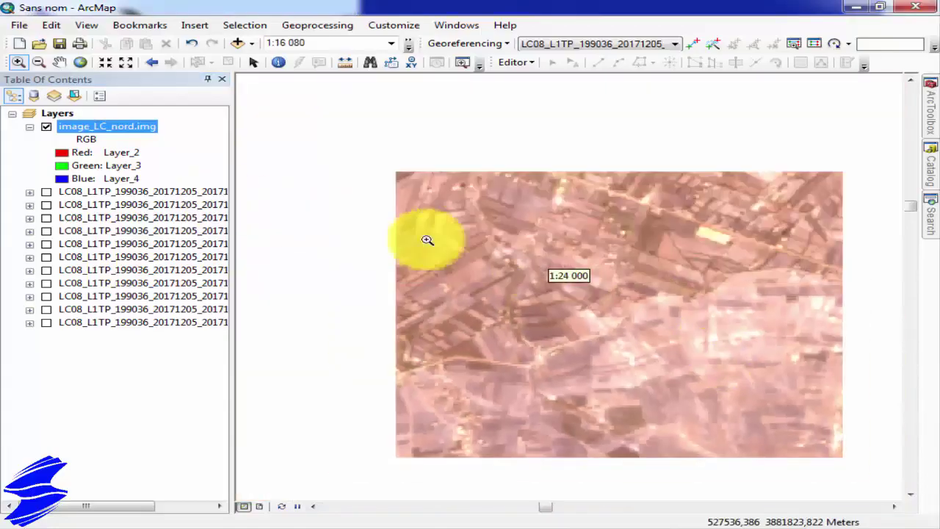
Step: Assign Layer_2 to blue and Layer_4 to red in image_LC_nord.img, viewing the coast and its hinterland
click(80, 61)
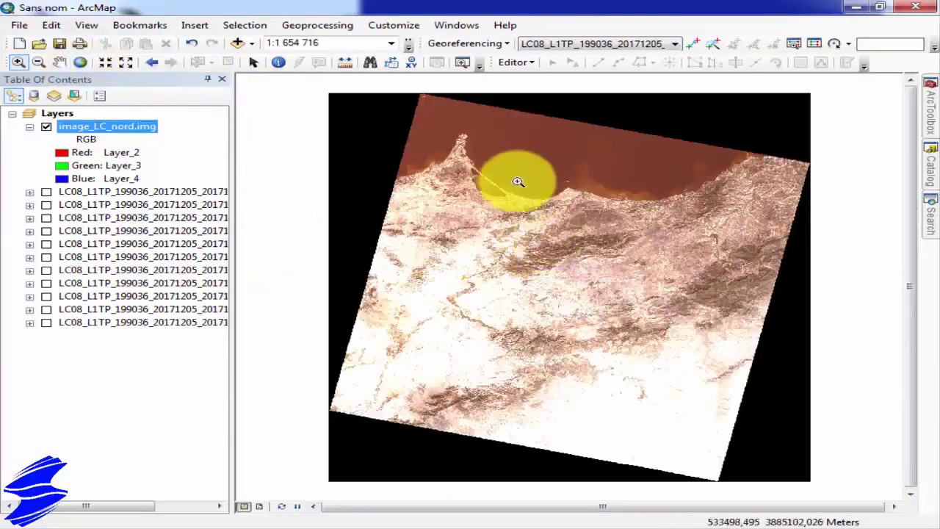
drag(481, 160, 690, 334)
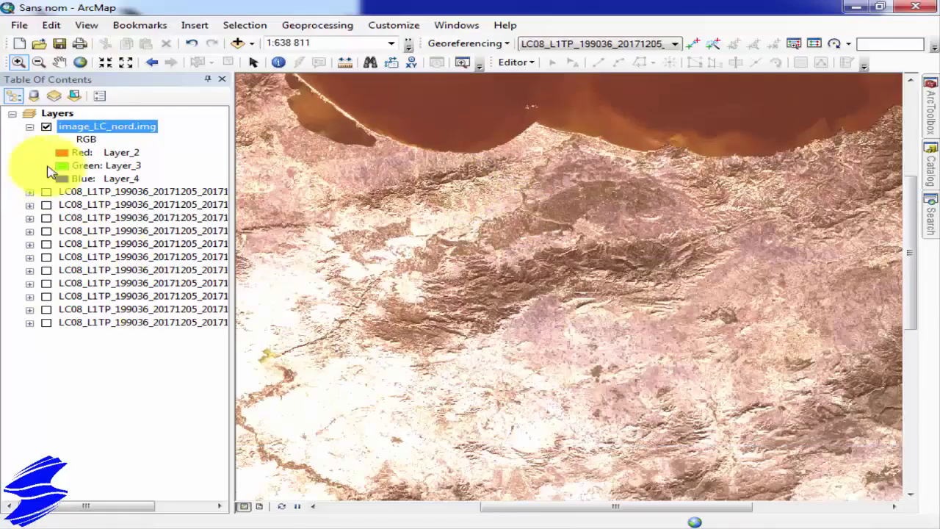
click(67, 182)
click(67, 223)
click(60, 154)
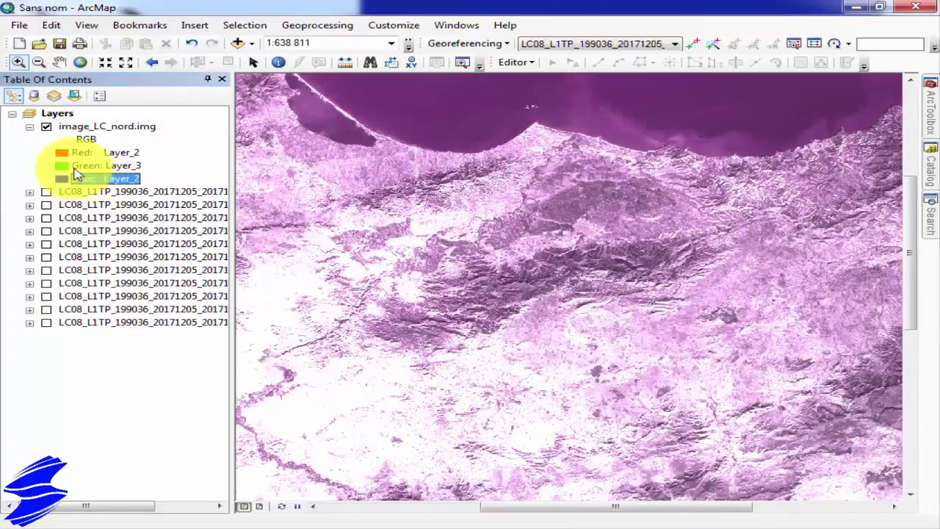
click(60, 154)
click(103, 237)
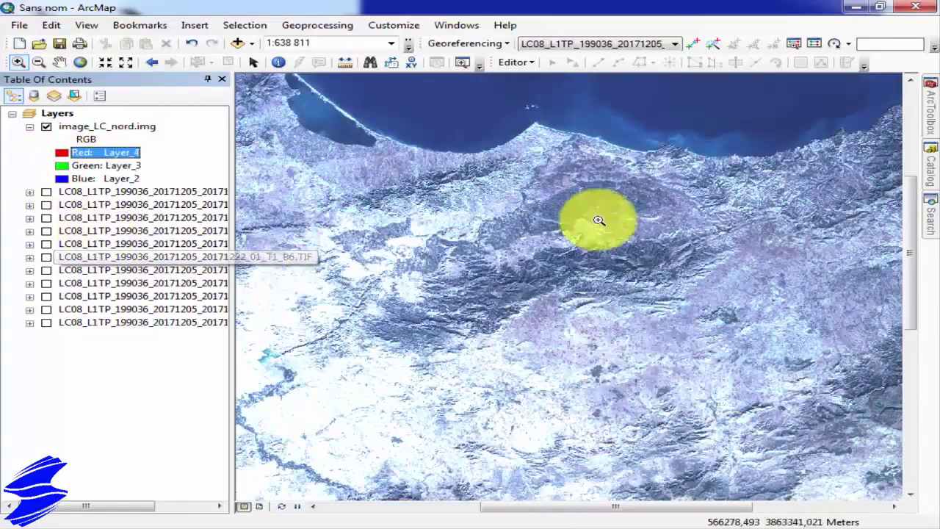
key(Down)
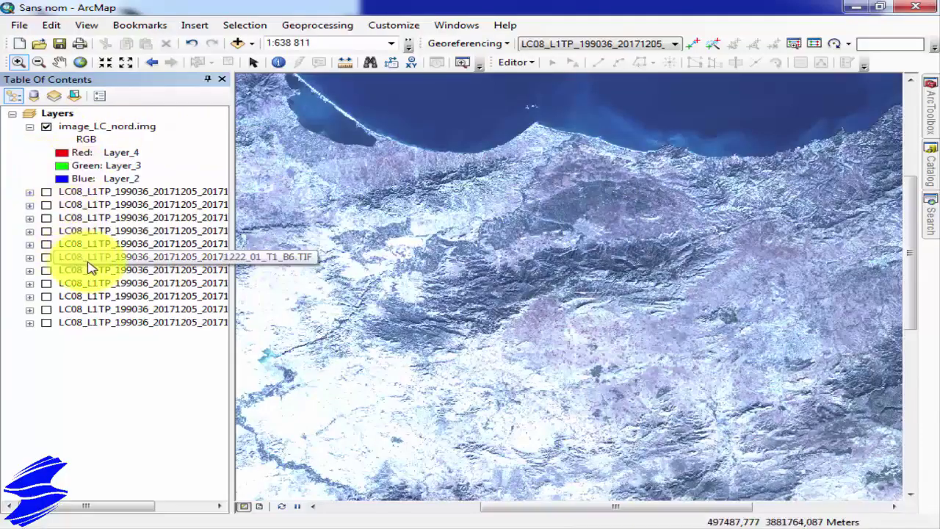
click(88, 258)
Step: Disable pan-sharpening in the symbology of image_LC_nord.img and inspect the coastal plain and mountains up close
right_click(119, 126)
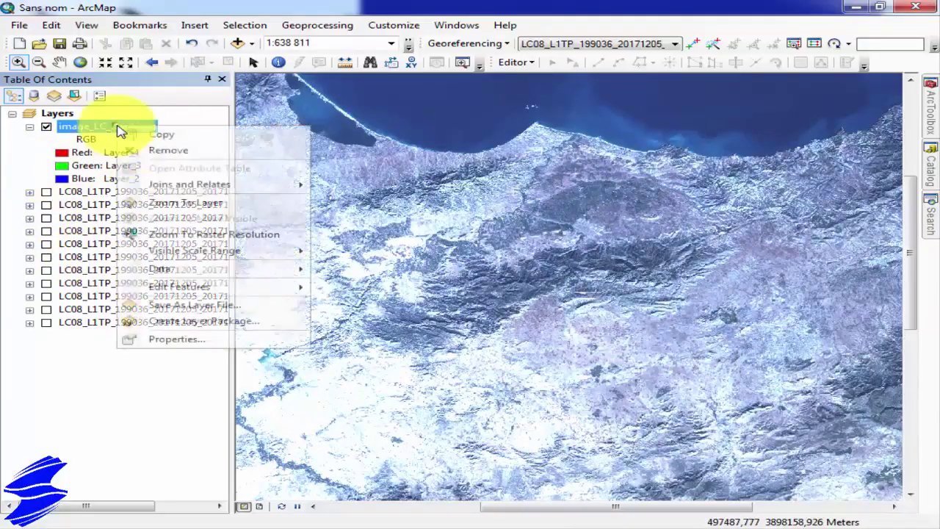
click(176, 339)
scroll(732, 315, down, 8)
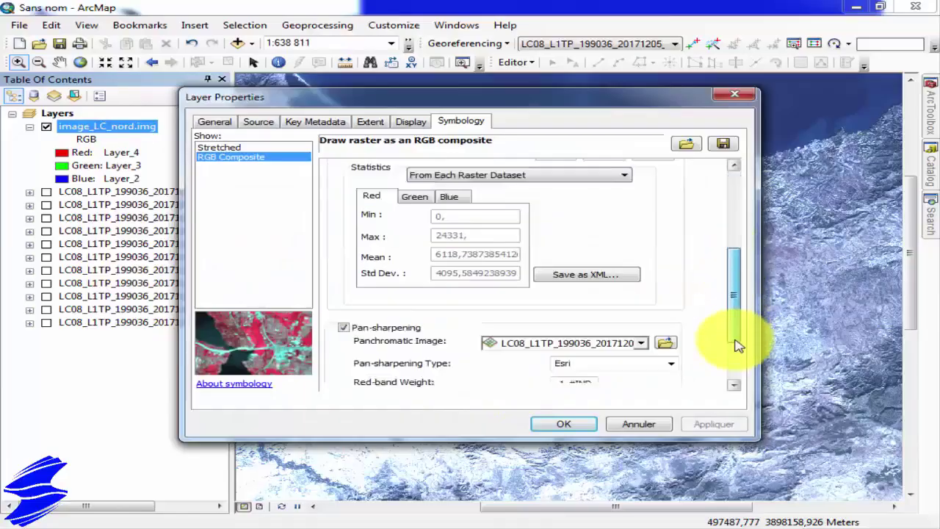
click(642, 288)
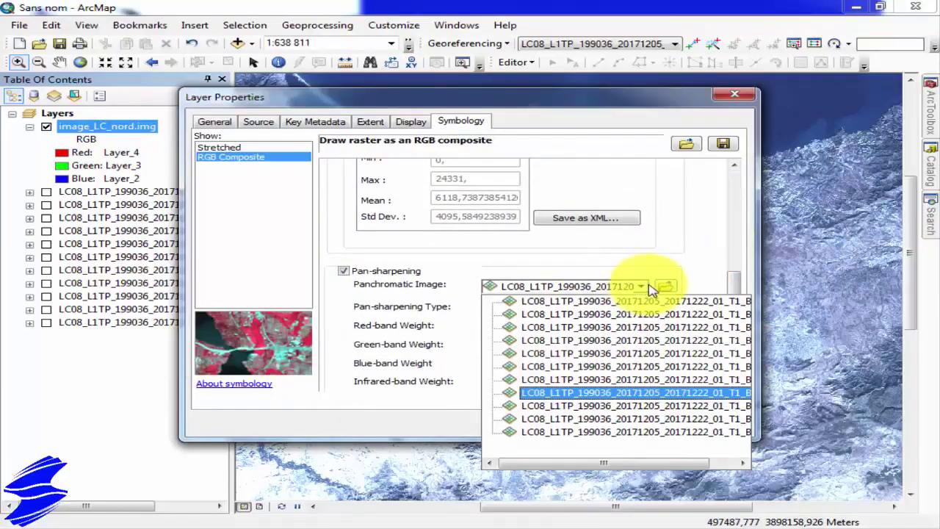
click(649, 288)
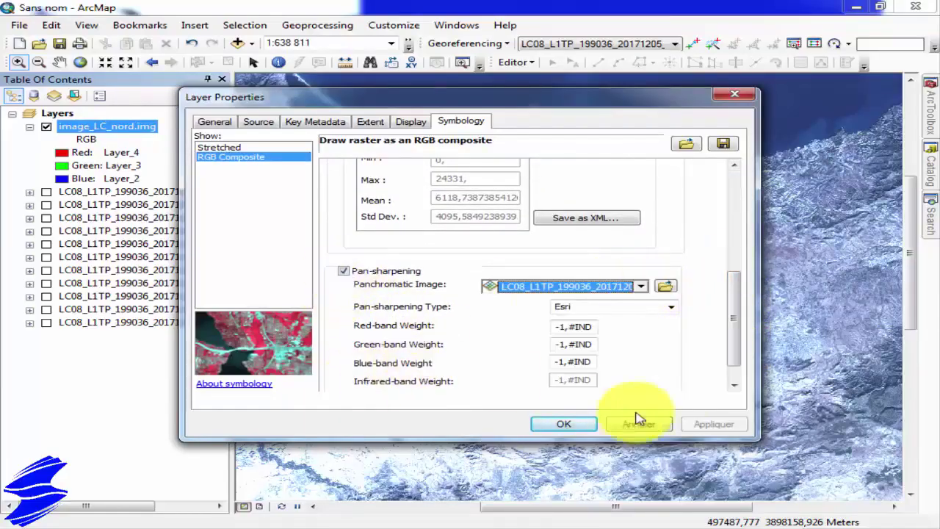
click(343, 272)
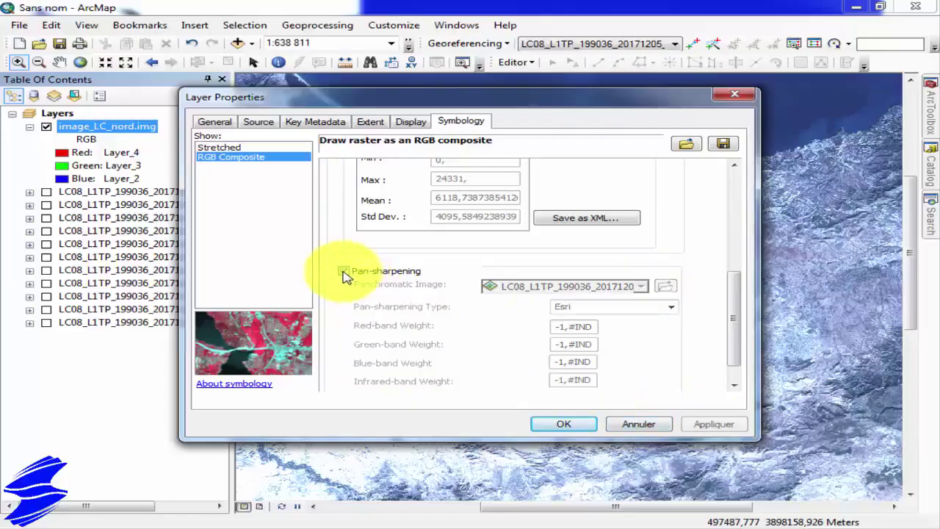
click(563, 424)
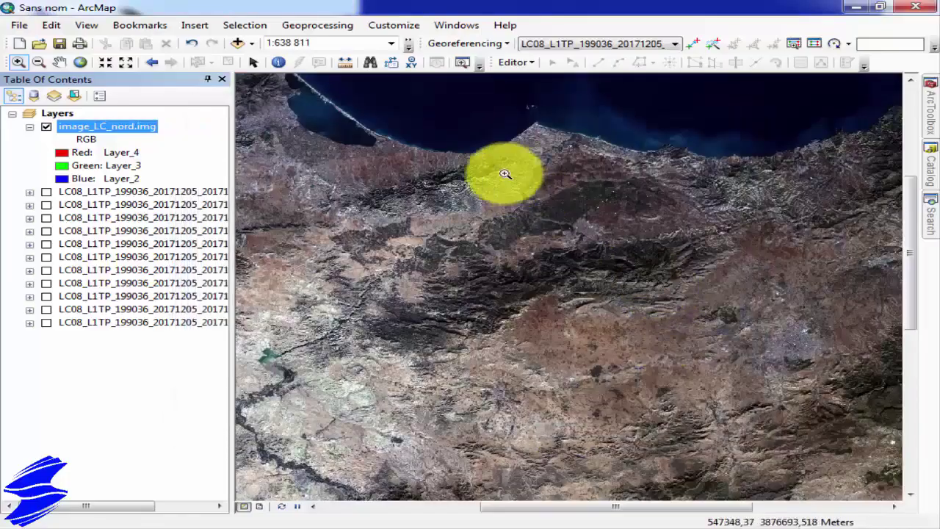
drag(355, 108, 451, 251)
drag(377, 137, 653, 382)
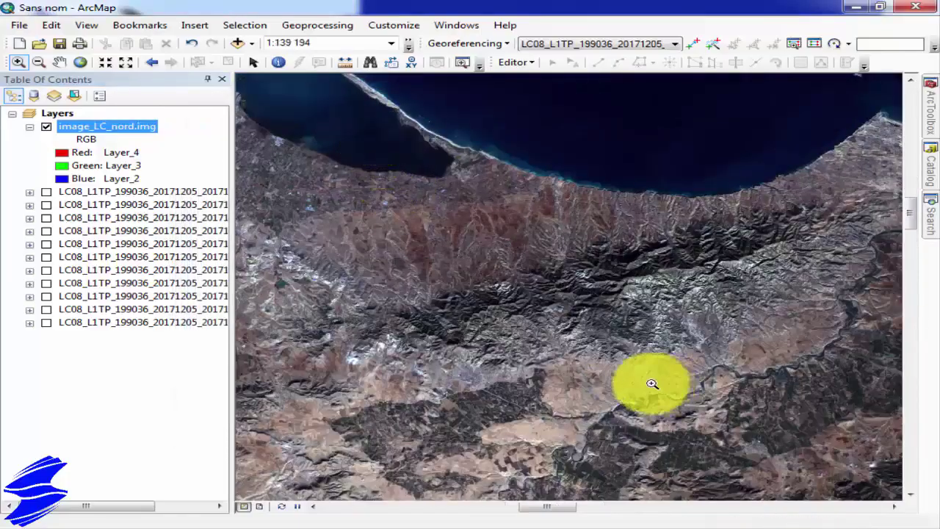
drag(439, 173, 691, 369)
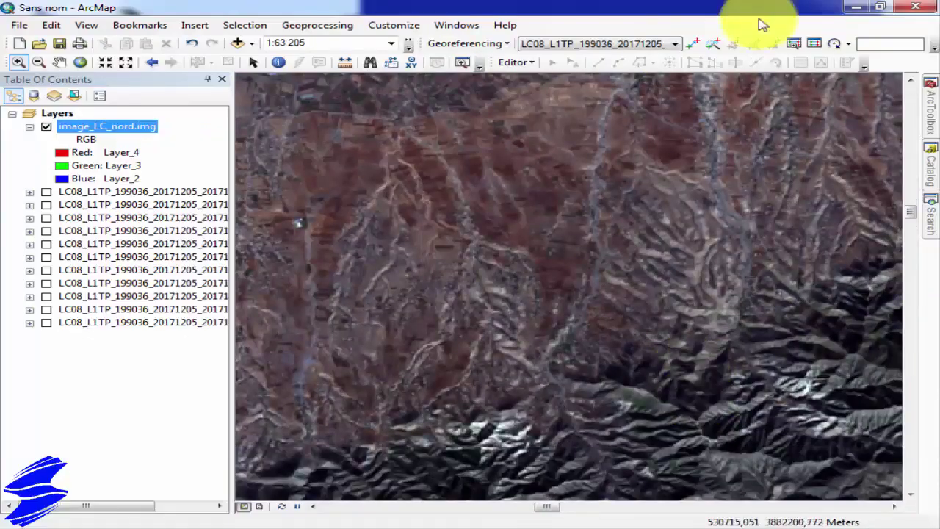
drag(549, 506, 567, 505)
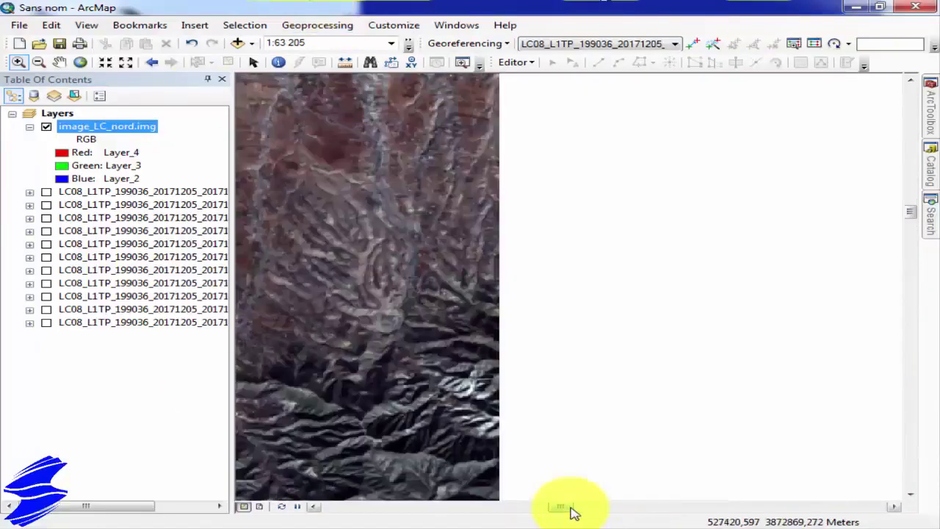
Step: Switch to the desktop, open the LC08_L1TP_199036_20171205_20171222_01_T1 folder and locate the exported image_LC_nord file
click(855, 8)
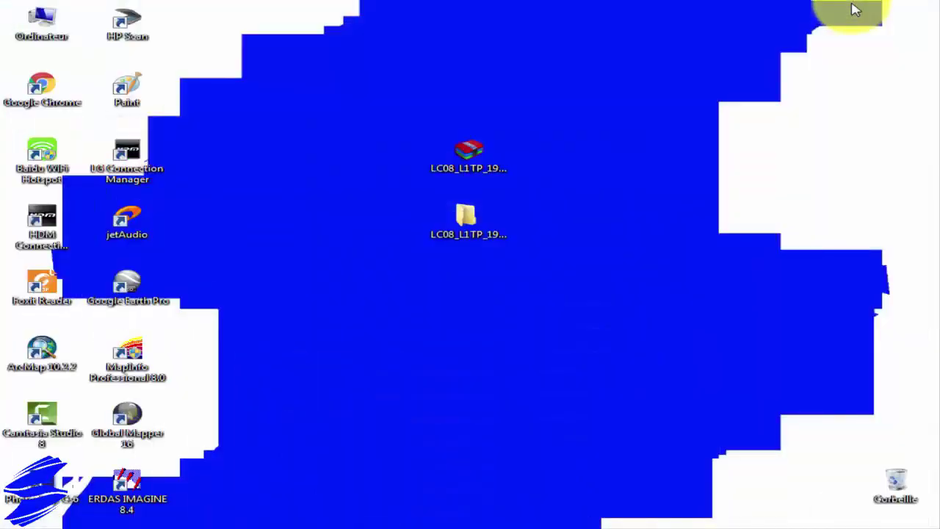
double_click(458, 232)
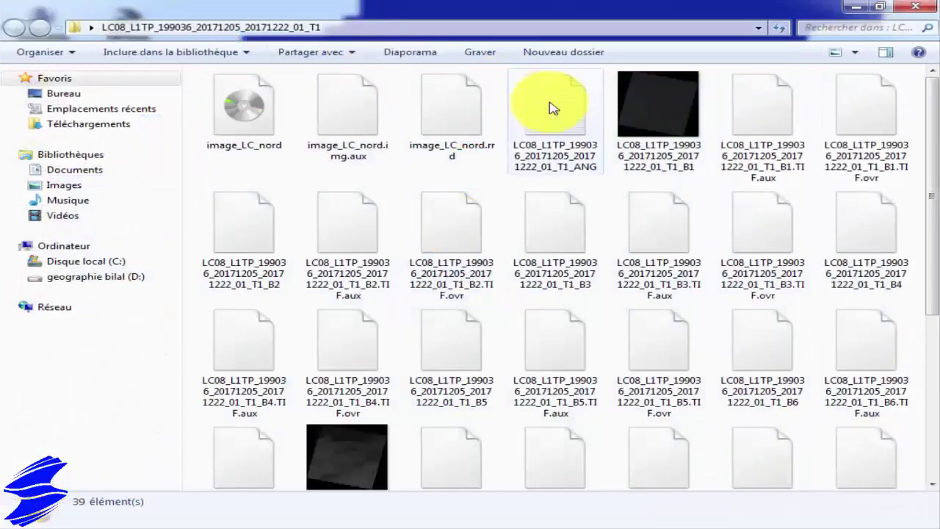
click(239, 148)
drag(220, 167, 317, 91)
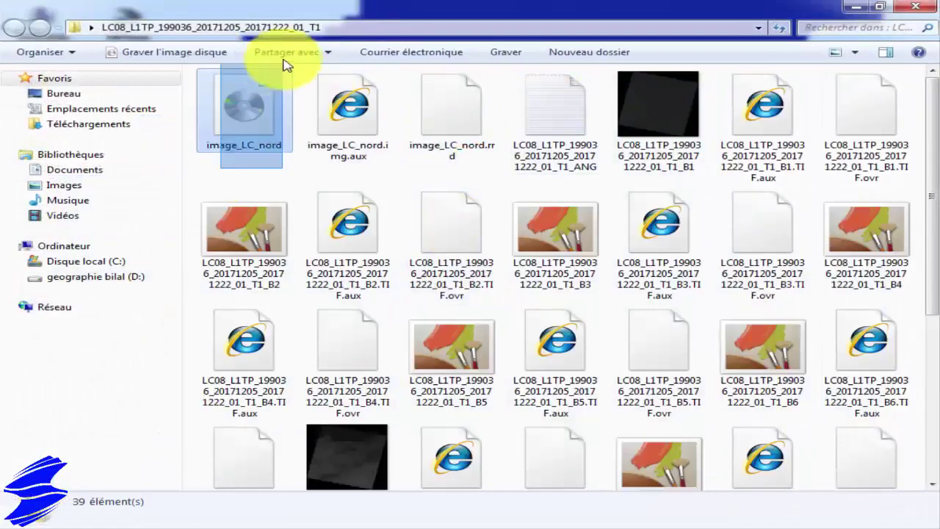
drag(287, 64, 247, 80)
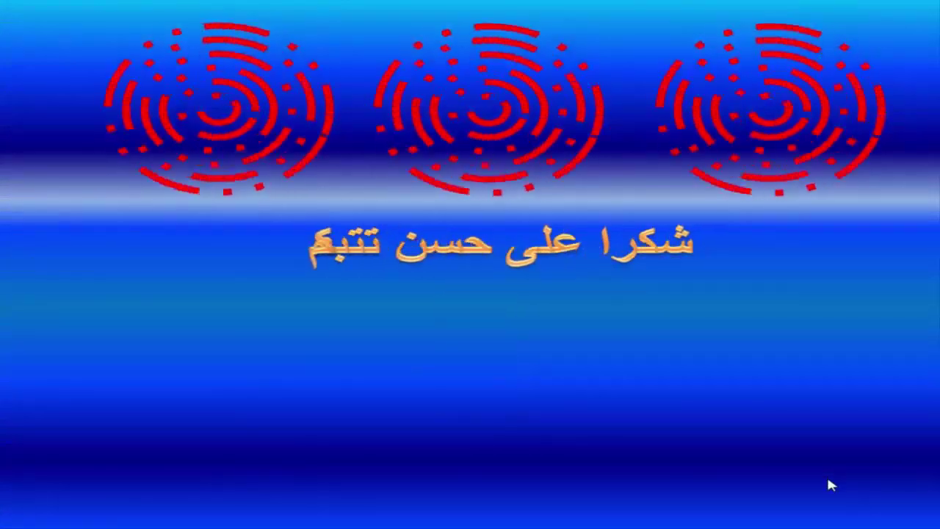